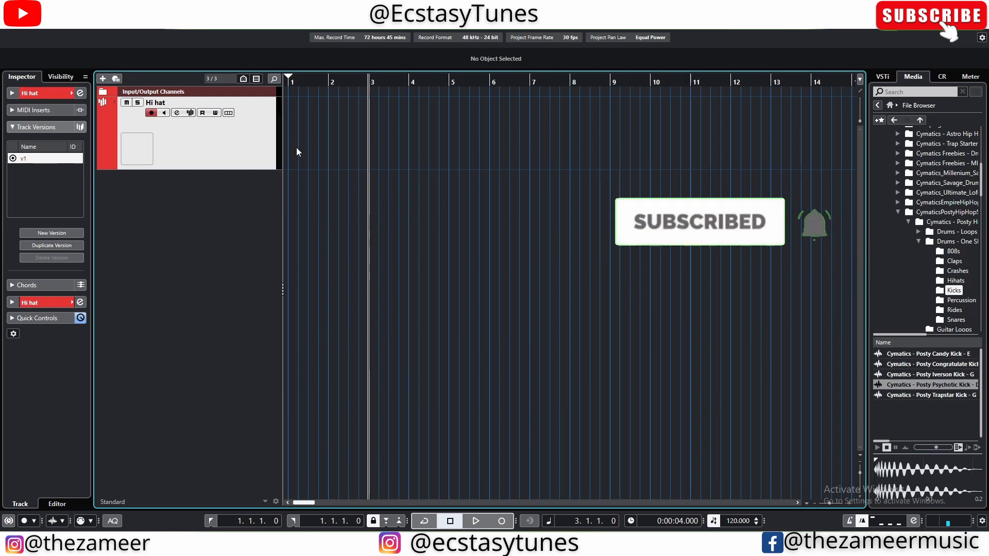
# Step: Draw a two-bar MIDI part from bar 1 to bar 3 on the Hi hat track and open it in the full-window Key Editor
pyautogui.moveTo(297, 151)
pyautogui.mouseDown()
pyautogui.moveTo(362, 146)
pyautogui.moveTo(364, 135)
pyautogui.mouseUp()
pyautogui.doubleClick(324, 146)
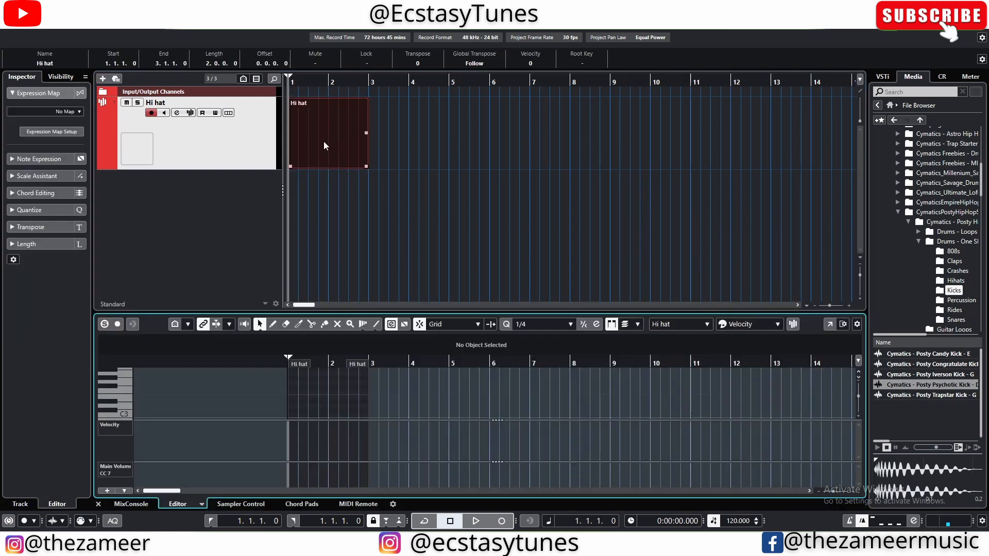
pyautogui.click(829, 324)
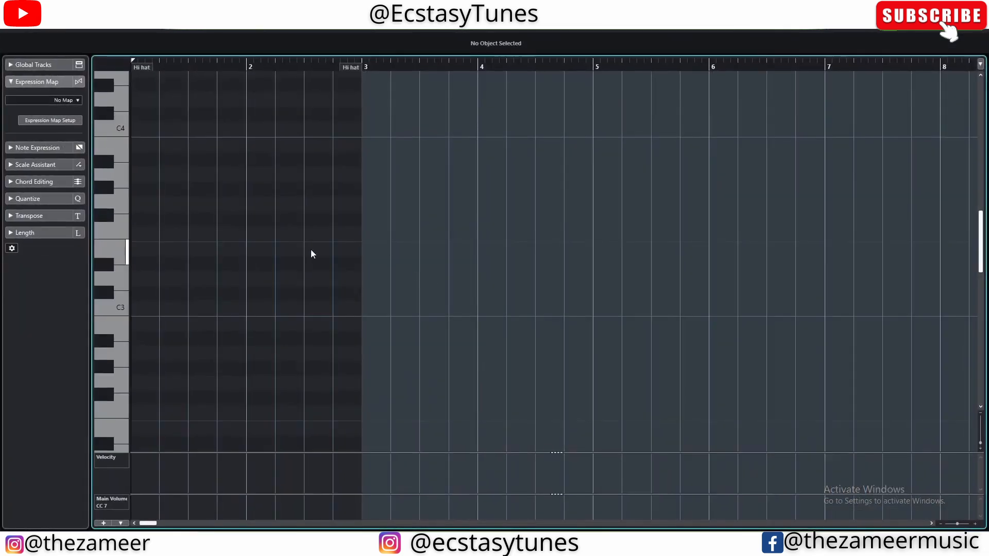
# Step: Place quarter-note C3 hits on beats 1 and 3 of both bars in the Hi hat part
pyautogui.click(147, 309)
pyautogui.click(201, 309)
pyautogui.click(260, 309)
pyautogui.click(317, 309)
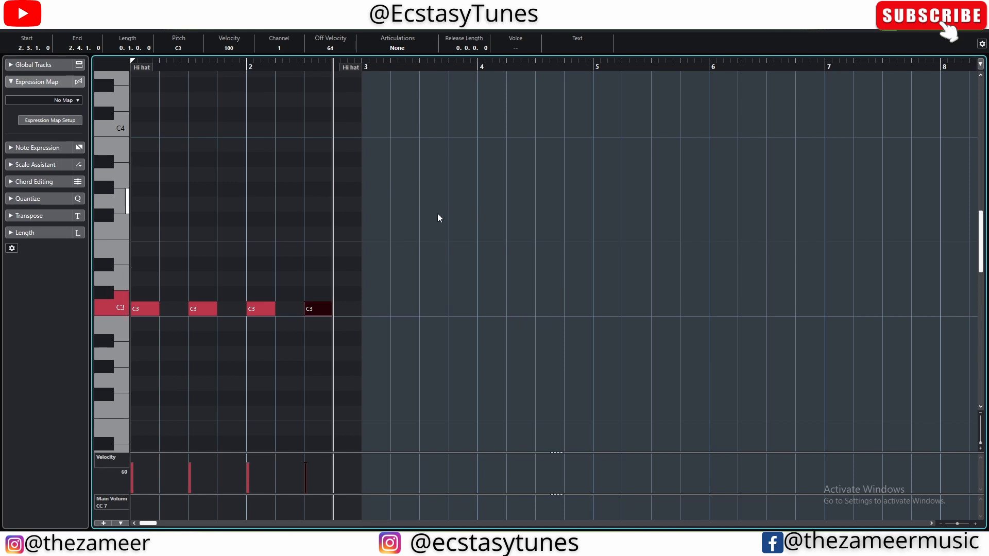
# Step: Delete all the quarter-note C3 hits from the Hi hat part
pyautogui.moveTo(423, 225); pyautogui.dragTo(185, 340)
pyautogui.press('Delete')
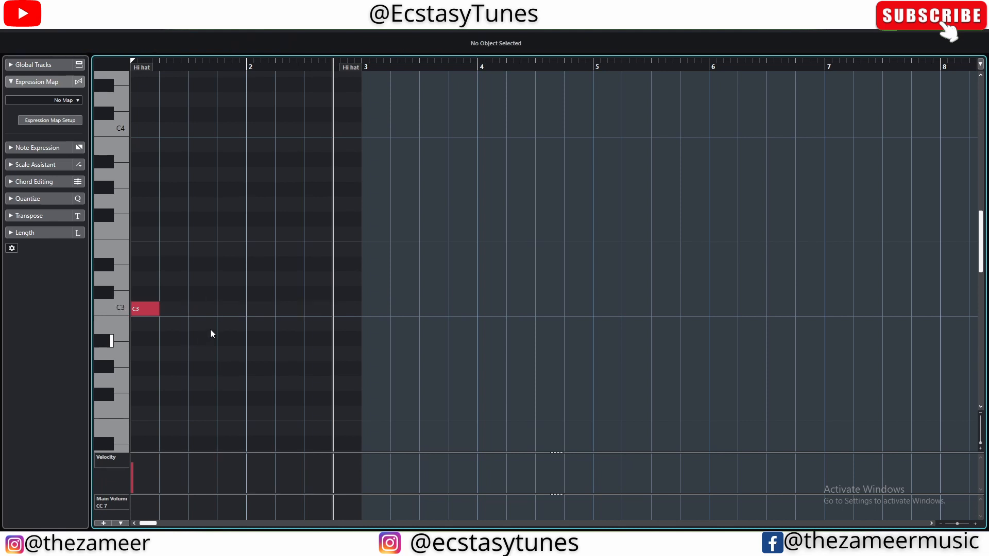
pyautogui.press('g')
pyautogui.press('g')
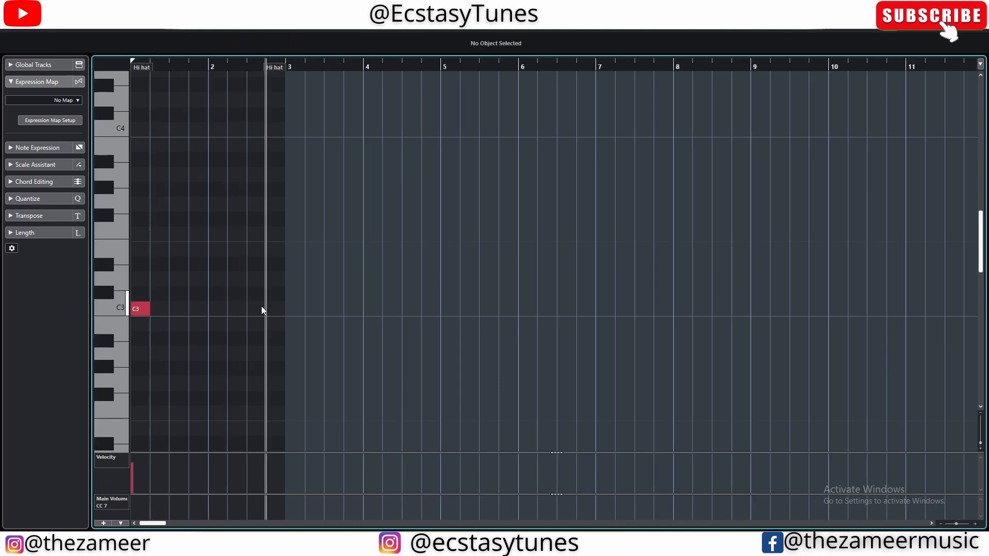
pyautogui.click(141, 310)
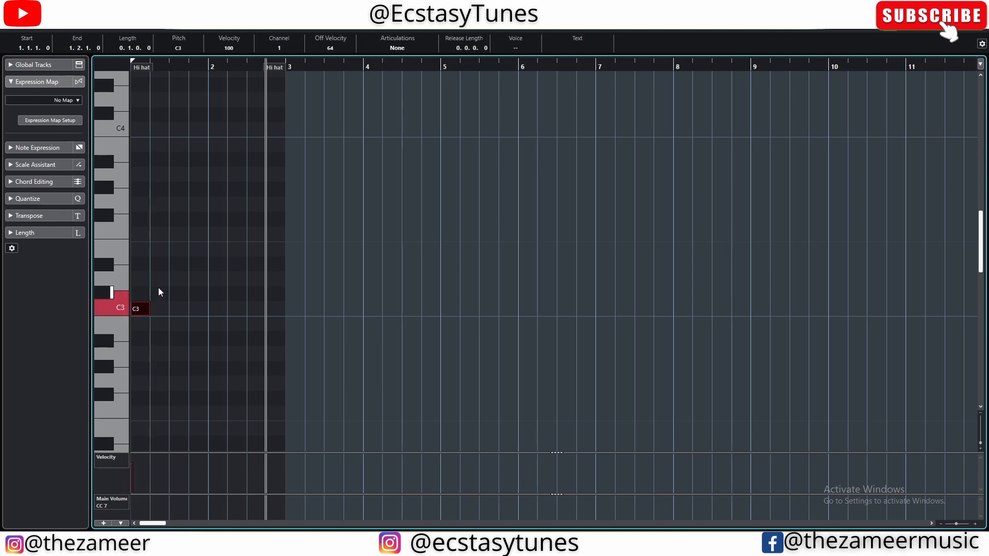
pyautogui.press('Delete')
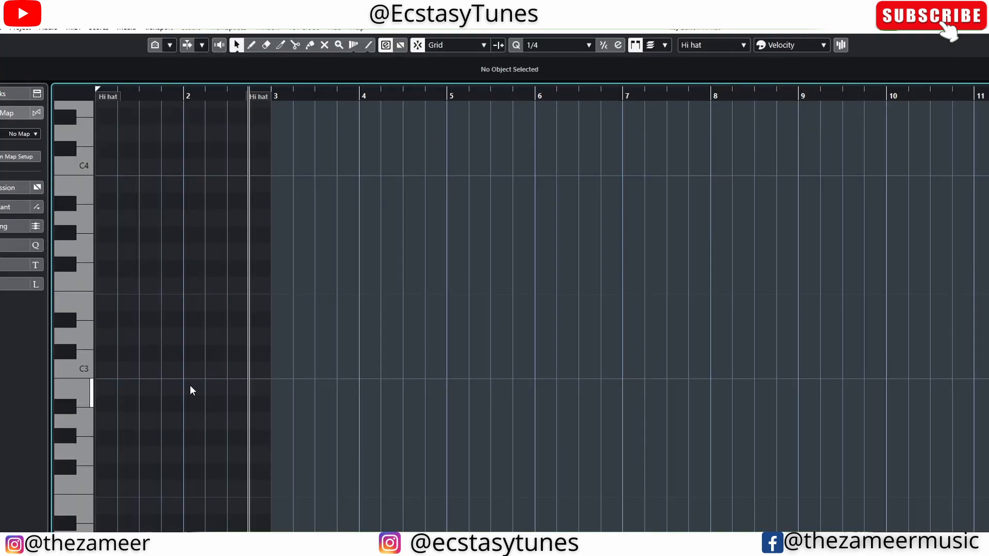
# Step: Set the quantize preset to 1/16
pyautogui.hotkey('alt', '5')
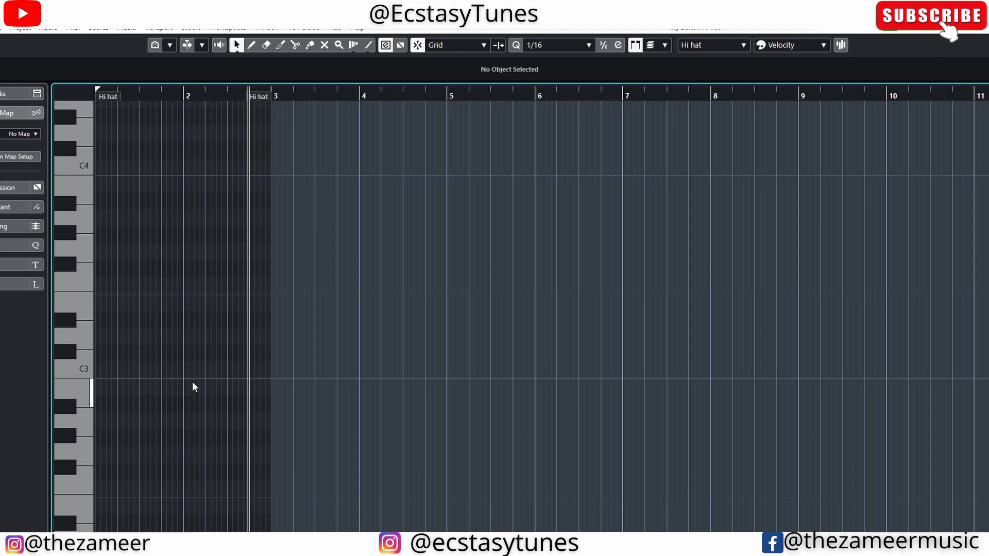
pyautogui.hotkey('alt', '4')
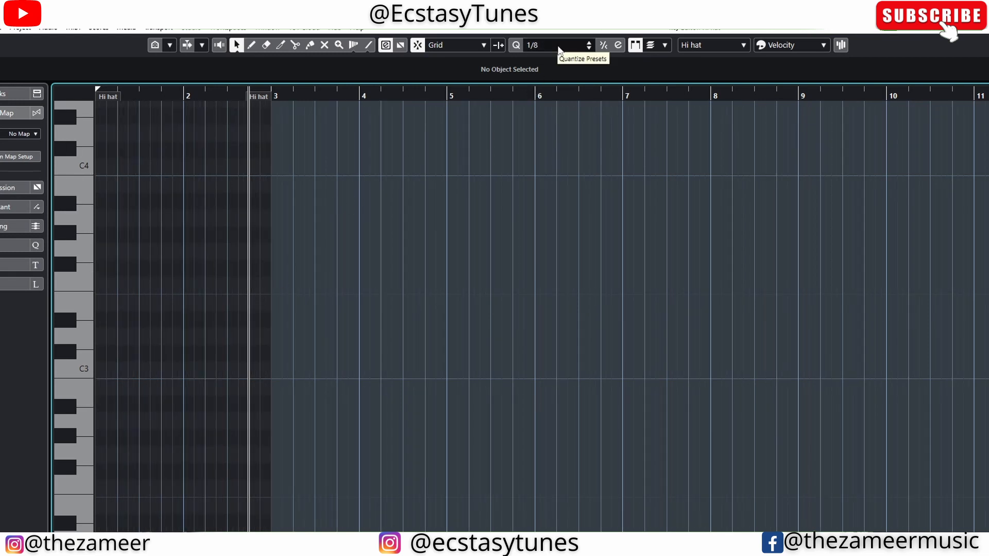
pyautogui.click(558, 48)
pyautogui.click(559, 125)
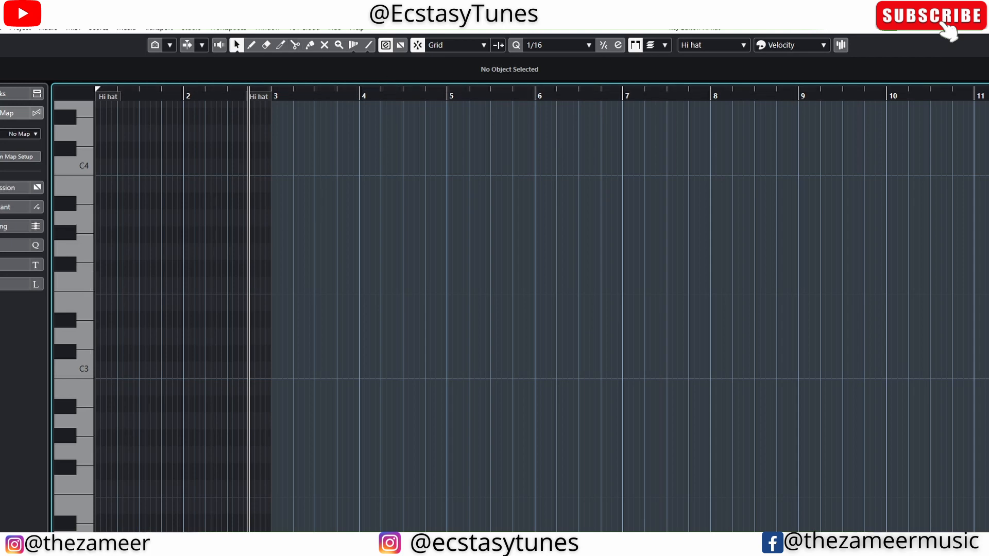
# Step: Draw a single 1/16-length C3 note at the very start of the Hi hat part
pyautogui.scroll(7, 101, 444)
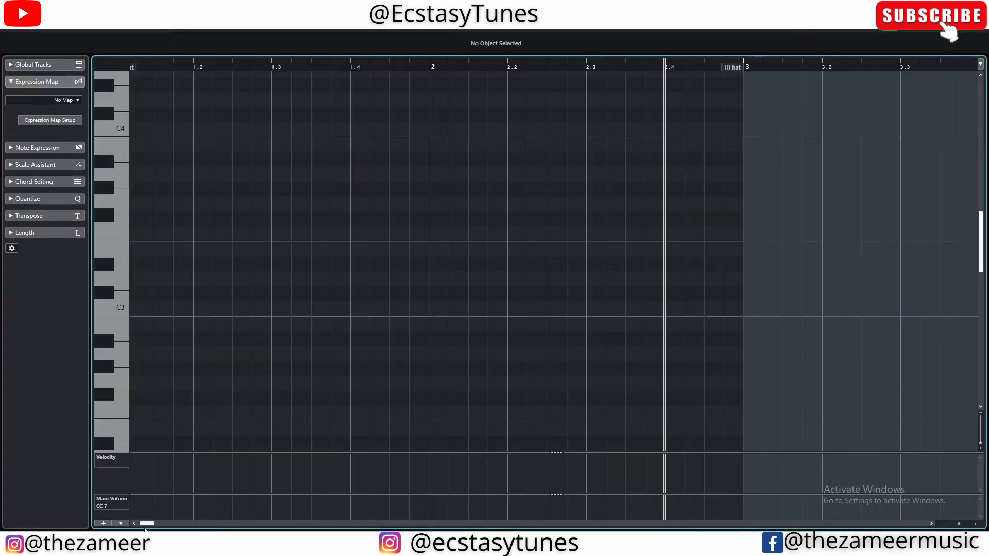
pyautogui.moveTo(147, 524); pyautogui.dragTo(136, 524)
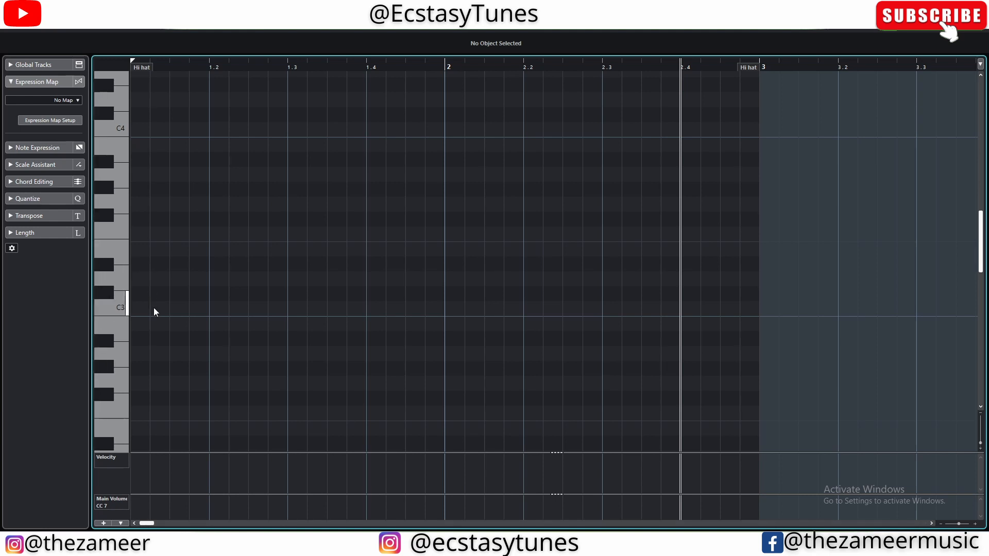
pyautogui.doubleClick(140, 310)
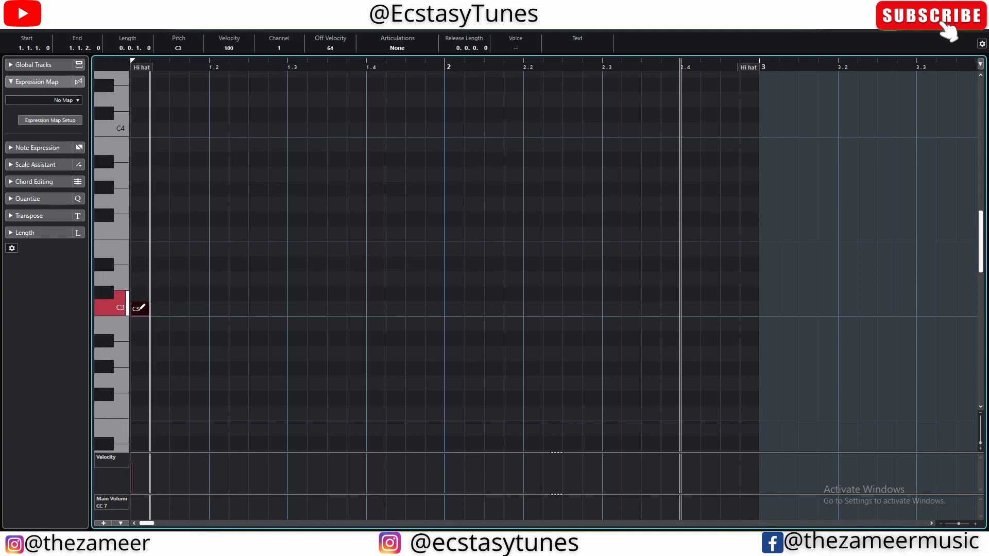
# Step: Select the C3 note, run the hi-hat macro to fill both bars with a varied-velocity pattern, and play it back
pyautogui.click(233, 237)
pyautogui.moveTo(212, 272); pyautogui.dragTo(110, 340)
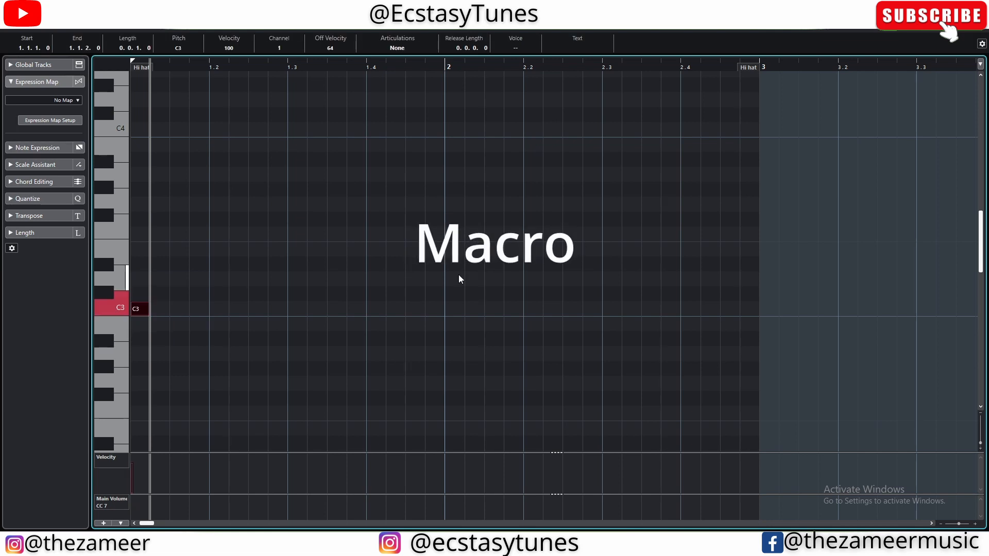
pyautogui.hotkey('shift', 'h')
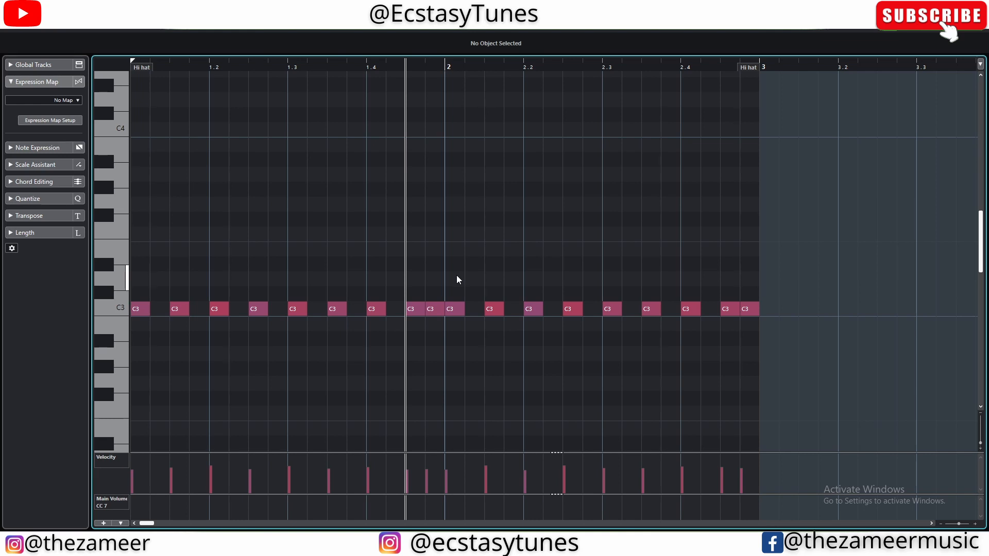
pyautogui.press('space')
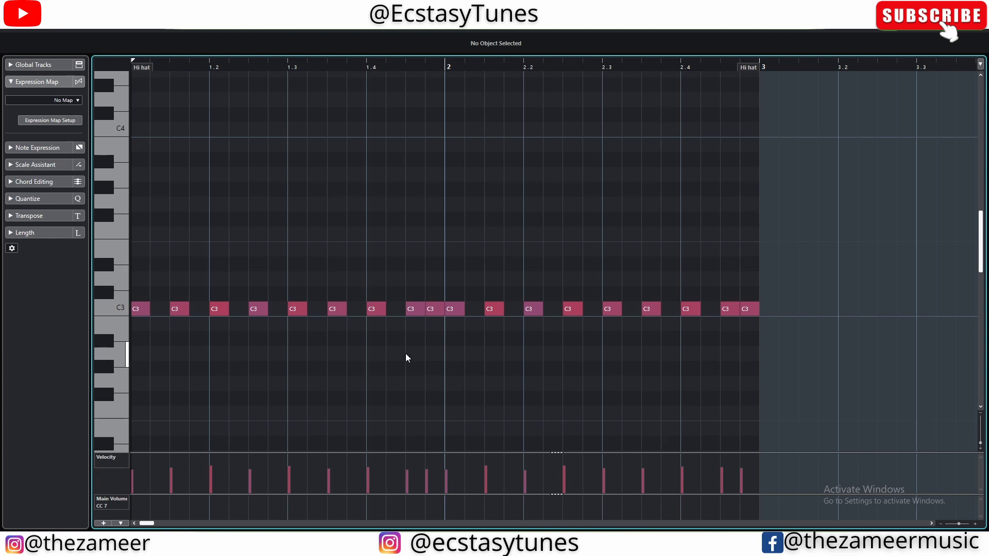
# Step: Divide the C3 note at 1.4.4 into four 1/64 notes and play the pattern back
pyautogui.click(435, 309)
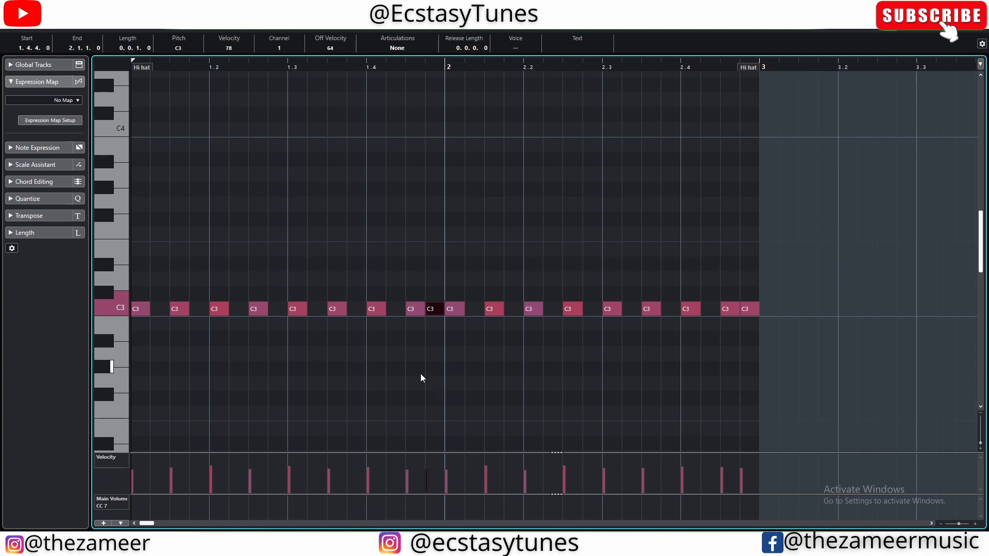
pyautogui.hotkey('alt', '7')
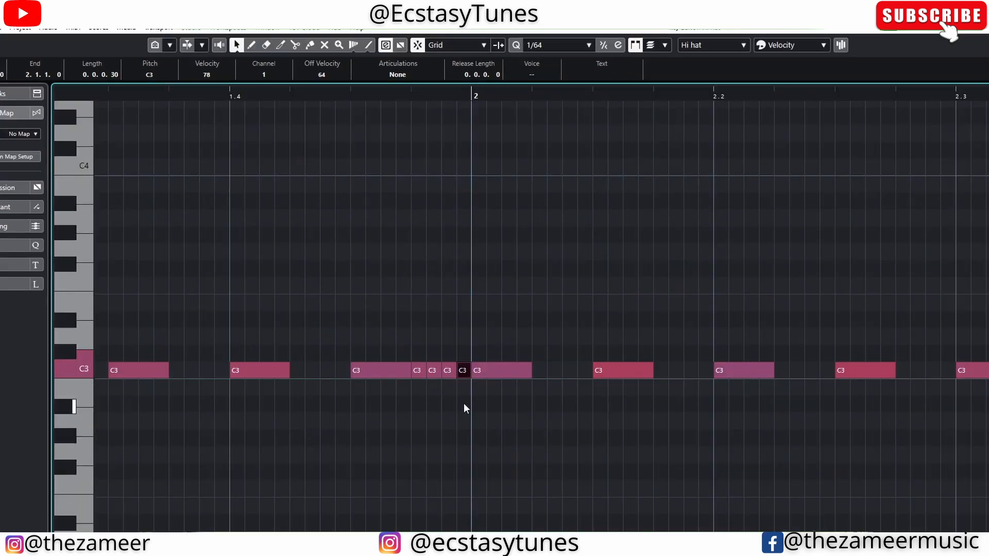
pyautogui.scroll(-3, 465, 397)
pyautogui.scroll(-3, 465, 393)
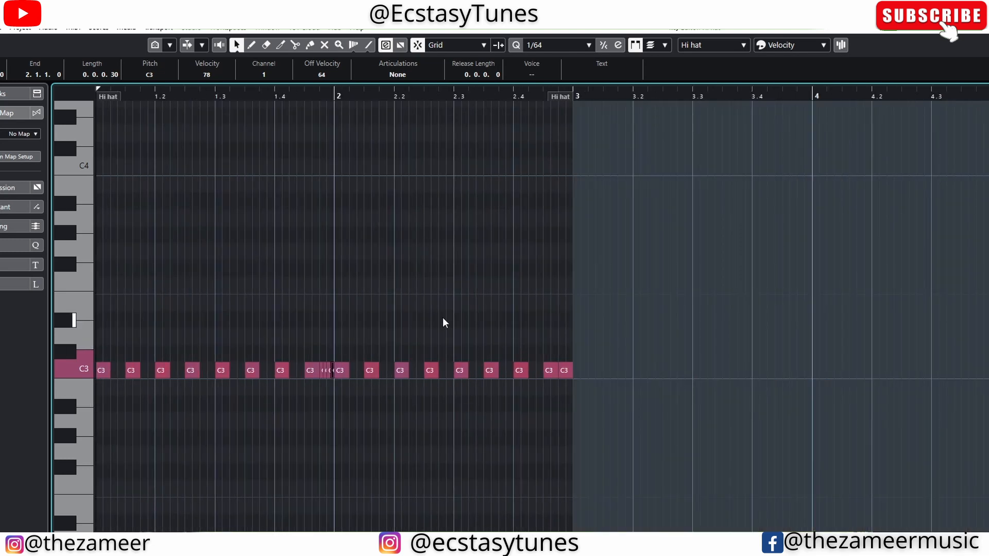
pyautogui.press('space')
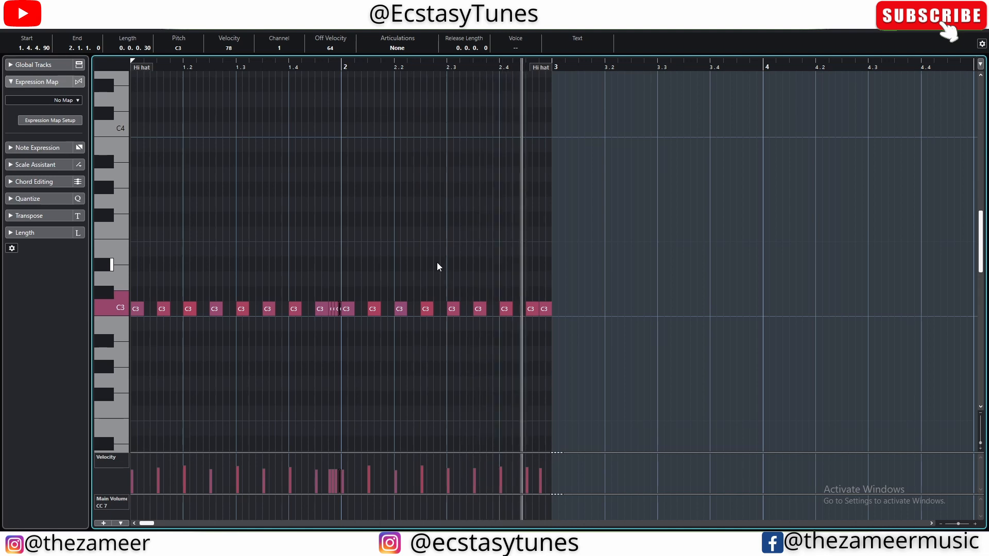
# Step: Divide the C3 note at 1.3.3 into two 1/32 notes and play the pattern back
pyautogui.scroll(2, 403, 286)
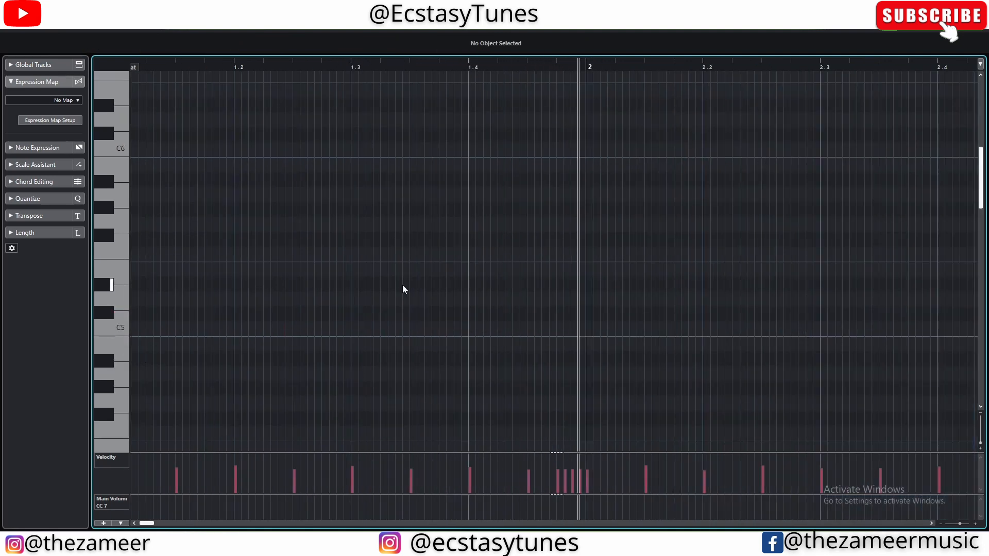
pyautogui.scroll(5, 515, 307)
pyautogui.scroll(-6, 510, 306)
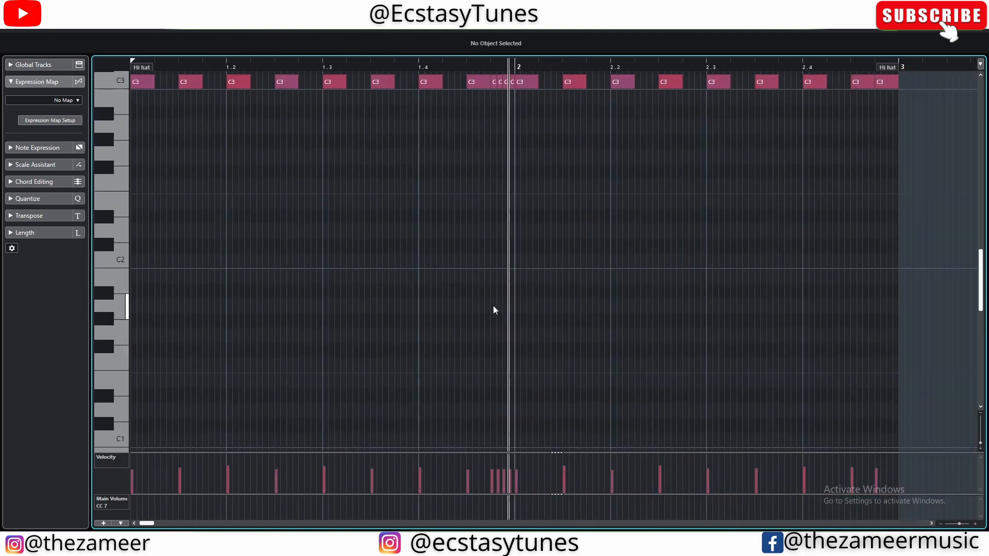
pyautogui.scroll(5, 308, 283)
pyautogui.click(380, 234)
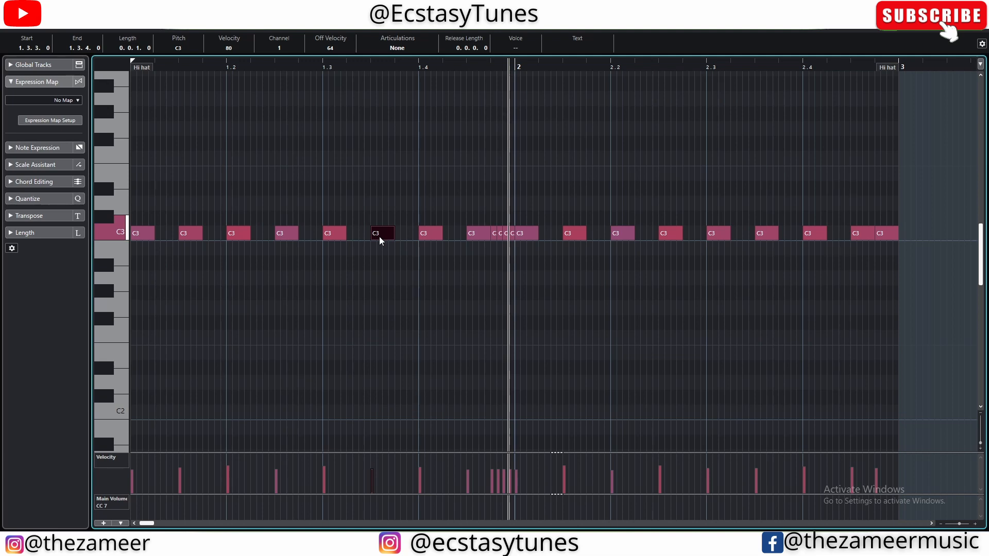
pyautogui.keyDown('alt'); pyautogui.click(379, 236); pyautogui.keyUp('alt')
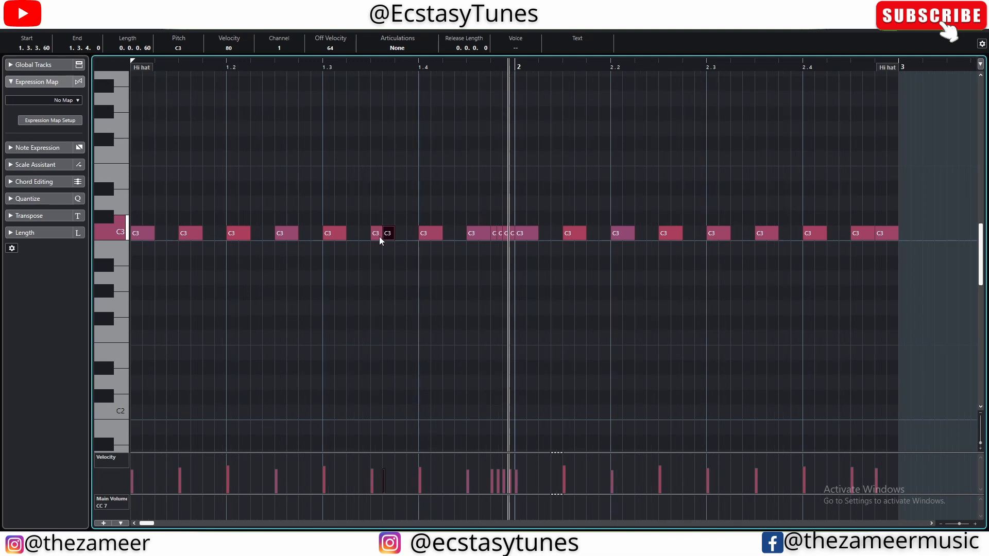
pyautogui.press('space')
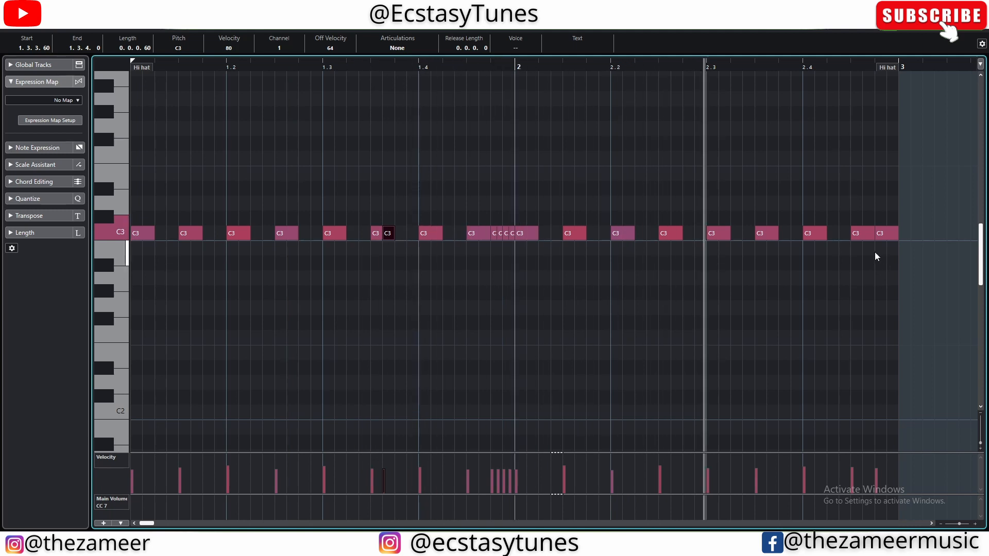
# Step: Divide the C3 note at 2.4.3 into two 1/32 notes and subdivide the final note at 2.4.4 into a roll
pyautogui.click(853, 235)
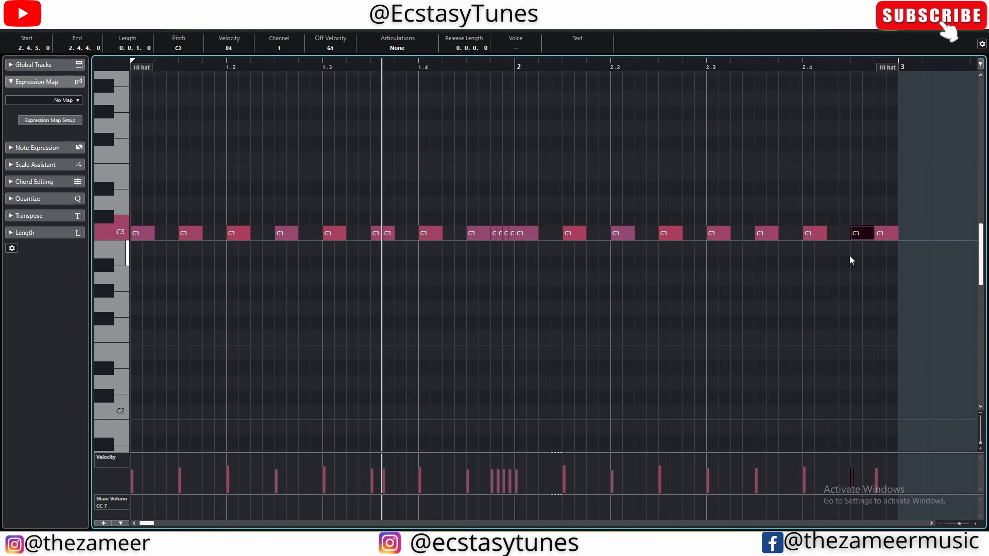
pyautogui.hotkey('alt', 'x')
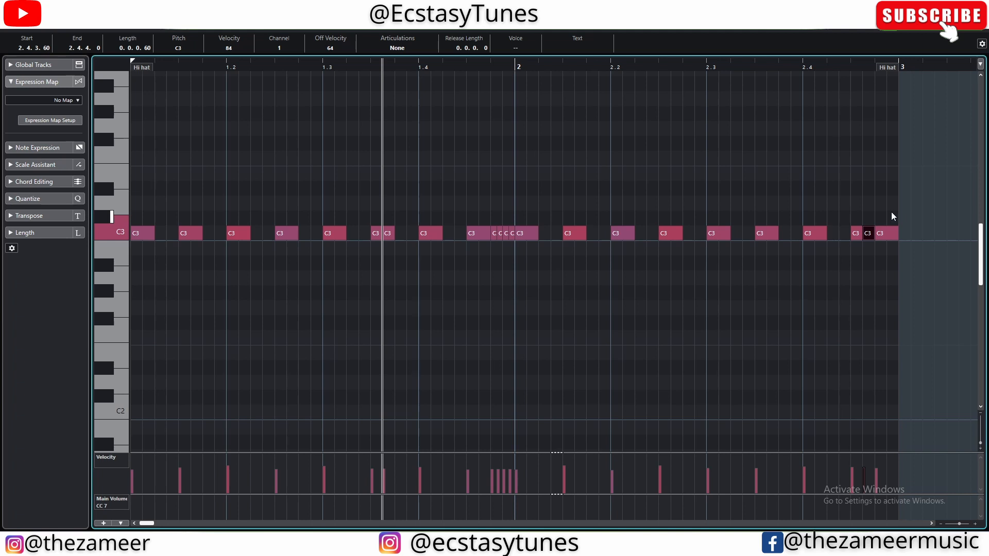
pyautogui.click(885, 235)
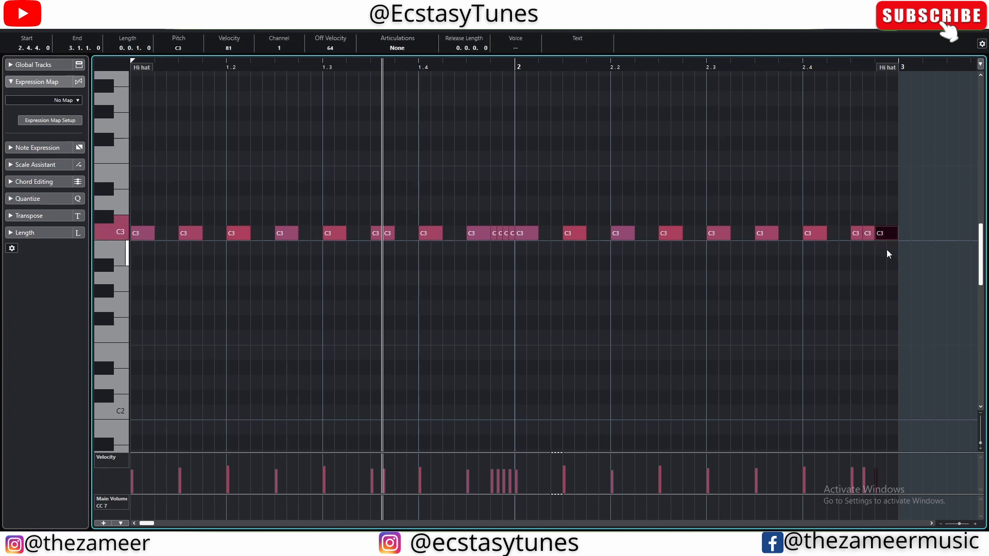
pyautogui.hotkey('alt', 'x')
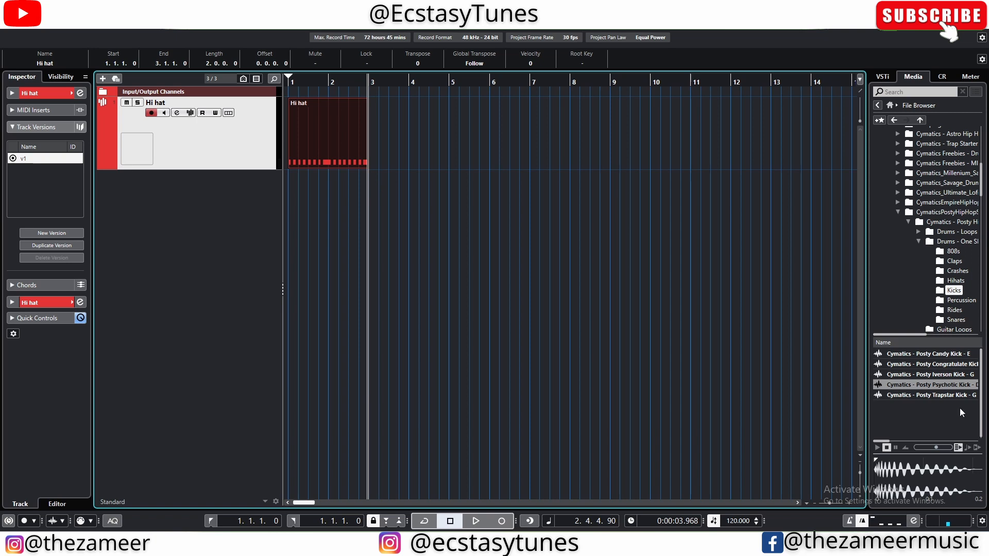
# Step: Audition the samples in the Claps folder and create a sampler track from Cymatics - Posty Iverson Clap 1
pyautogui.click(954, 261)
pyautogui.click(949, 384)
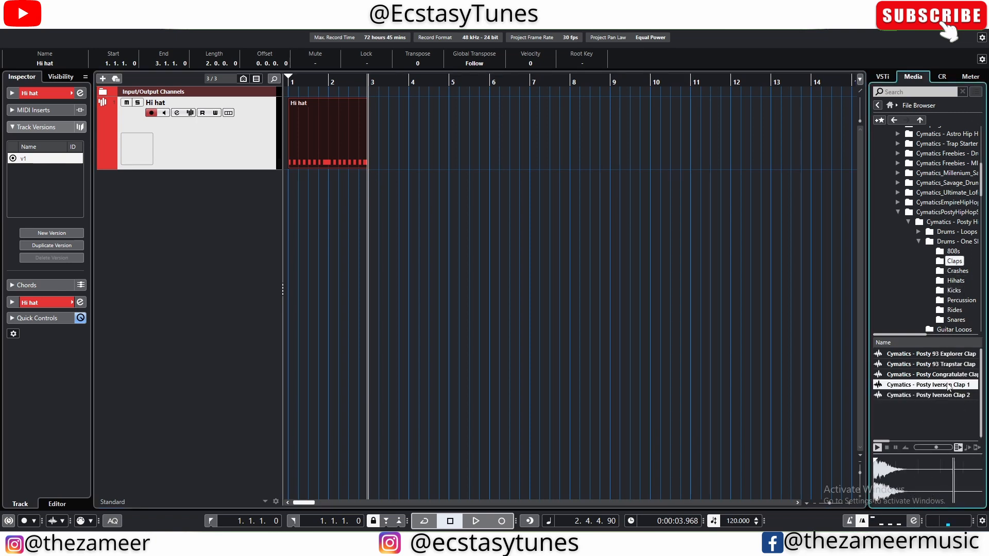
pyautogui.click(965, 376)
pyautogui.click(962, 365)
pyautogui.click(959, 385)
pyautogui.rightClick(957, 385)
pyautogui.click(897, 450)
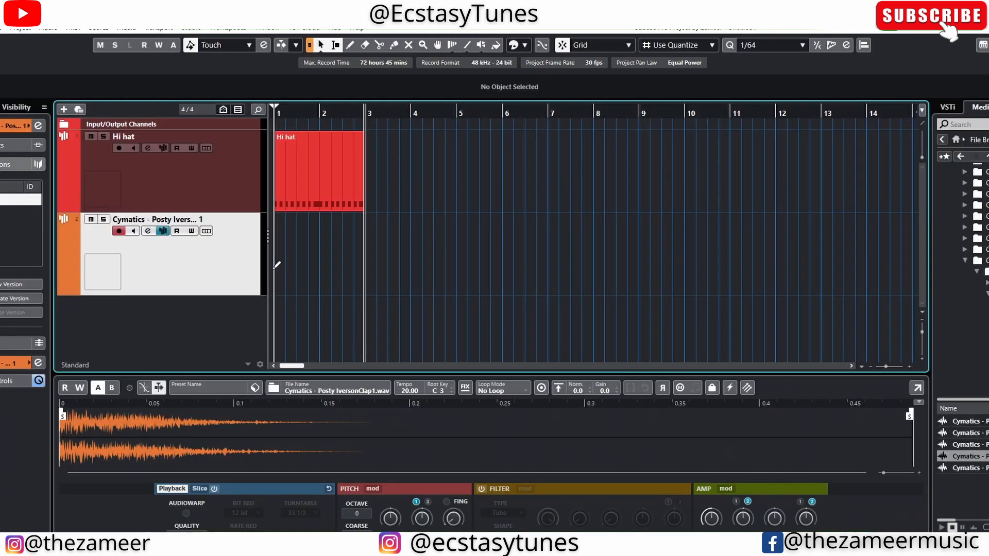
# Step: Draw a two-bar MIDI part from bar 1 to bar 3 on the clap track and open it in the full-window Key Editor
pyautogui.hotkey('alt', '2')
pyautogui.hotkey('alt', '1')
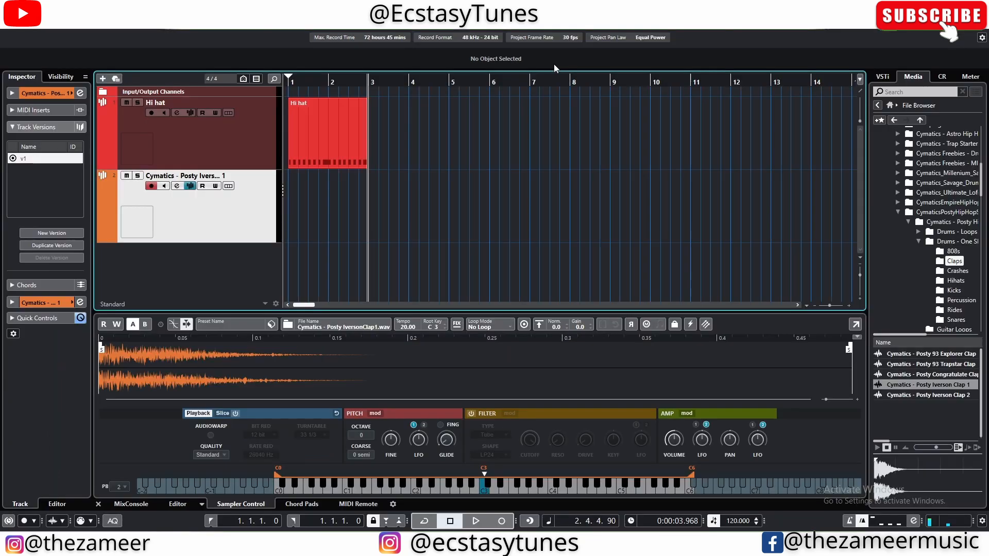
pyautogui.moveTo(275, 238); pyautogui.dragTo(331, 242)
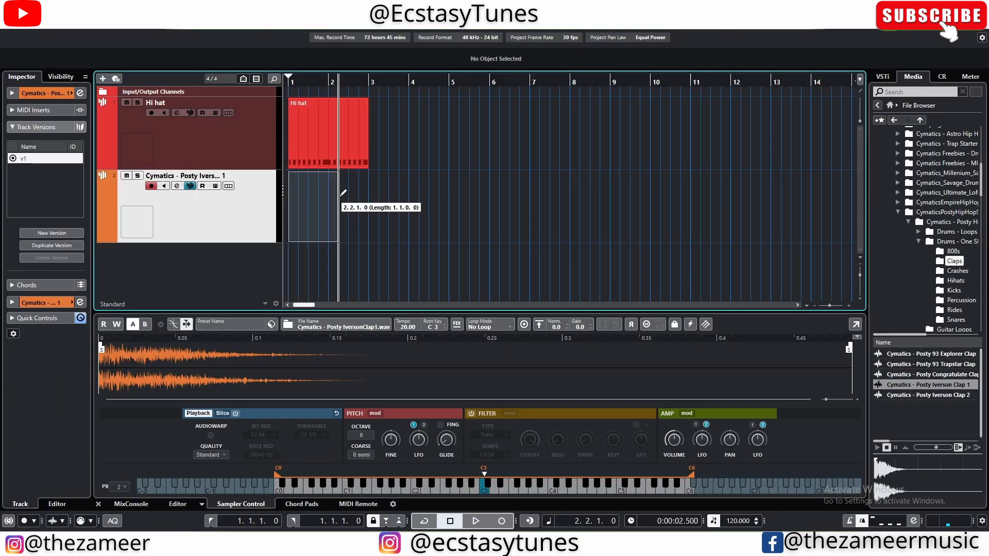
pyautogui.moveTo(337, 195); pyautogui.dragTo(363, 194)
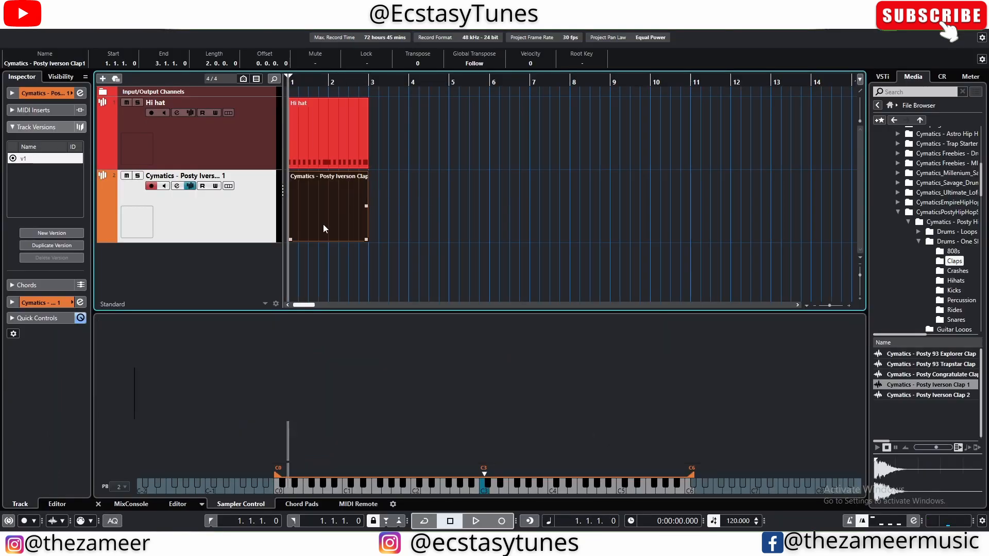
pyautogui.click(829, 324)
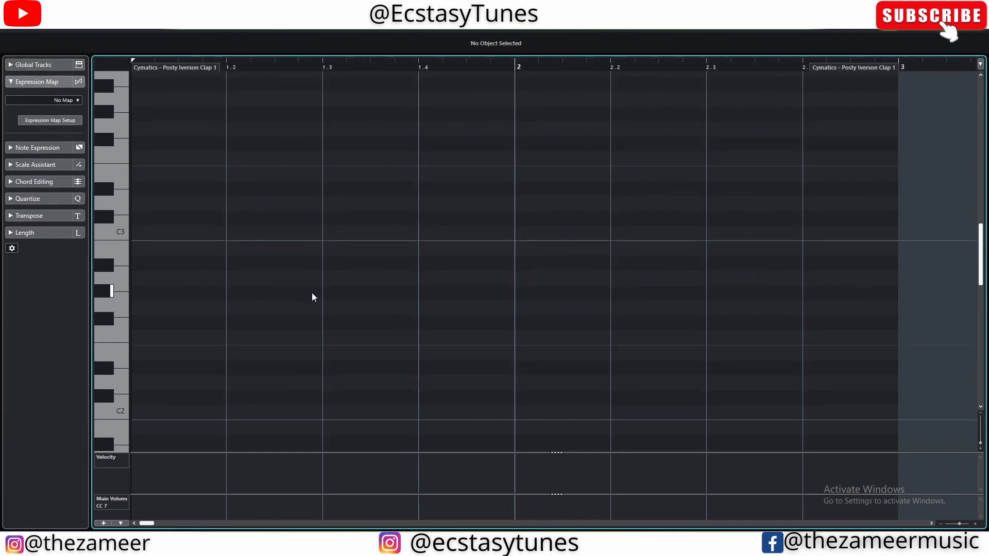
# Step: Draw a one-beat C3 note at 1.3 in the clap part and play it back
pyautogui.press('g')
pyautogui.press('g')
pyautogui.press('g')
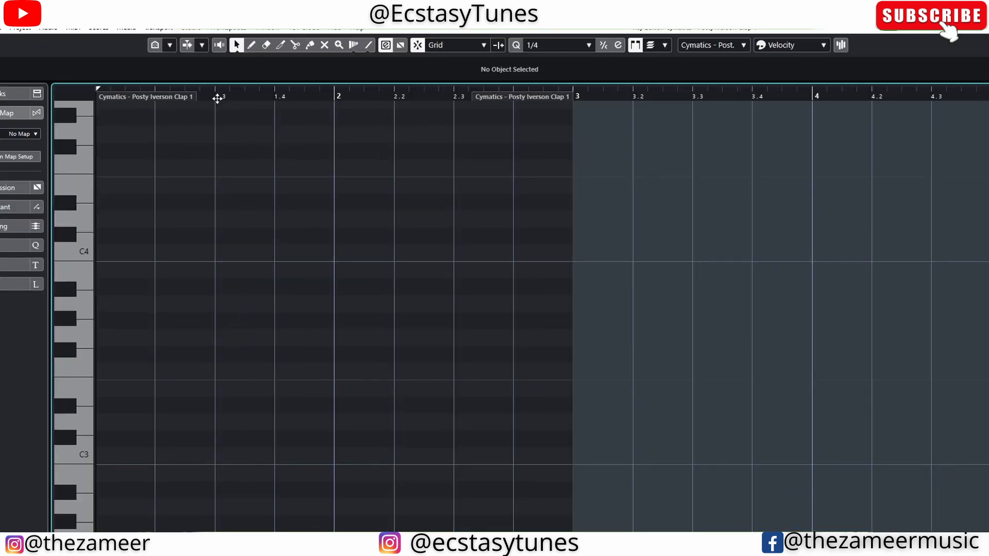
pyautogui.moveTo(225, 456); pyautogui.dragTo(275, 444)
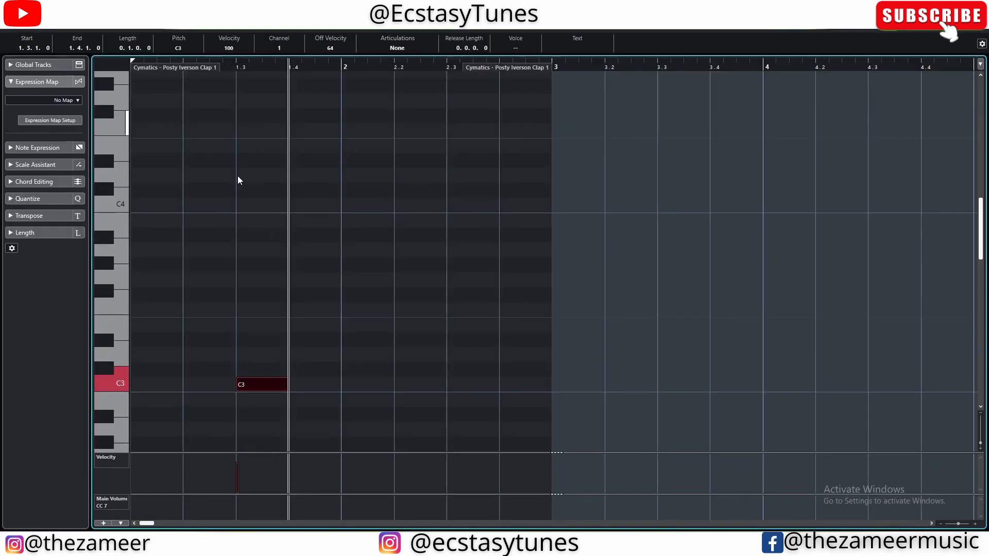
pyautogui.press('space')
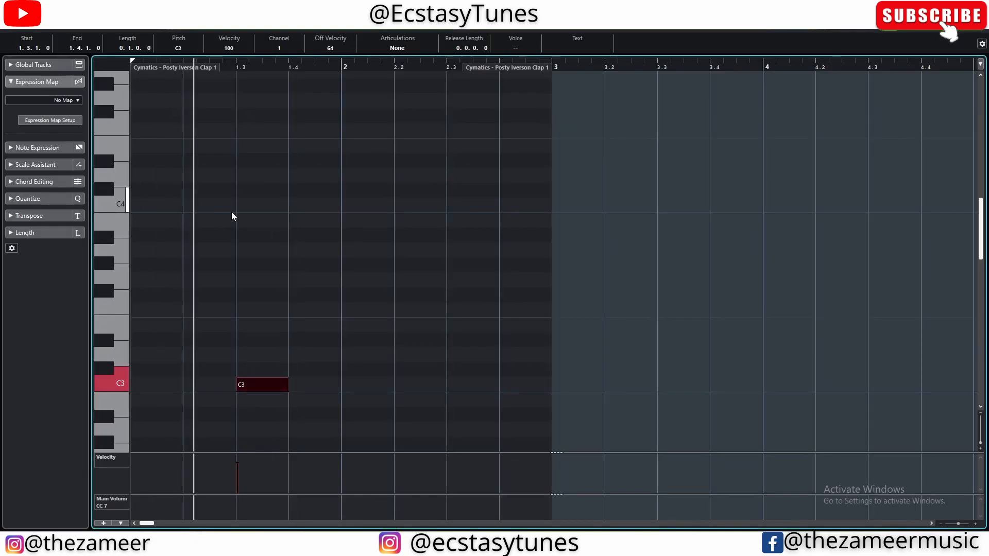
pyautogui.press('space')
# Step: Extend the clap part's end to bar 6 and duplicate the C3 note to 2.3
pyautogui.press('g')
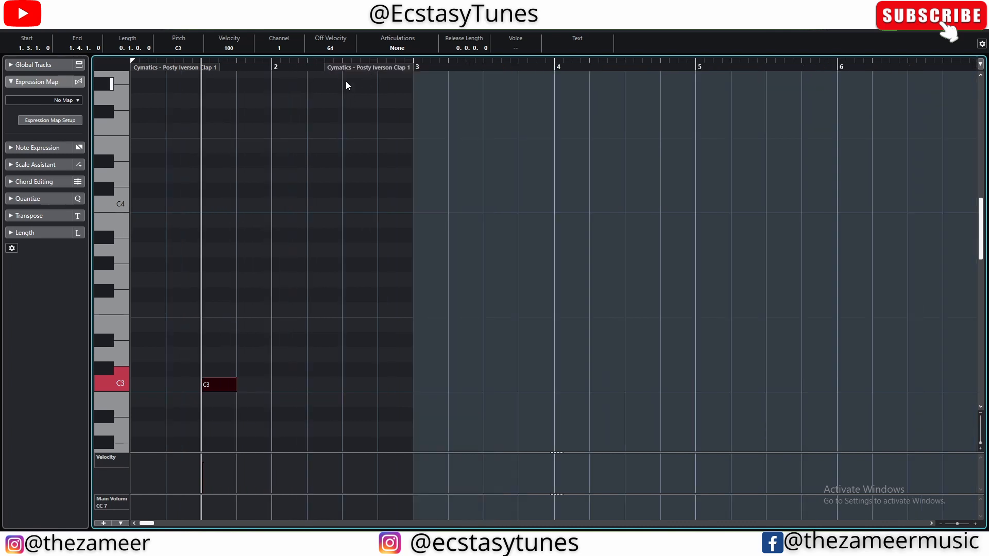
pyautogui.moveTo(361, 73); pyautogui.dragTo(802, 82)
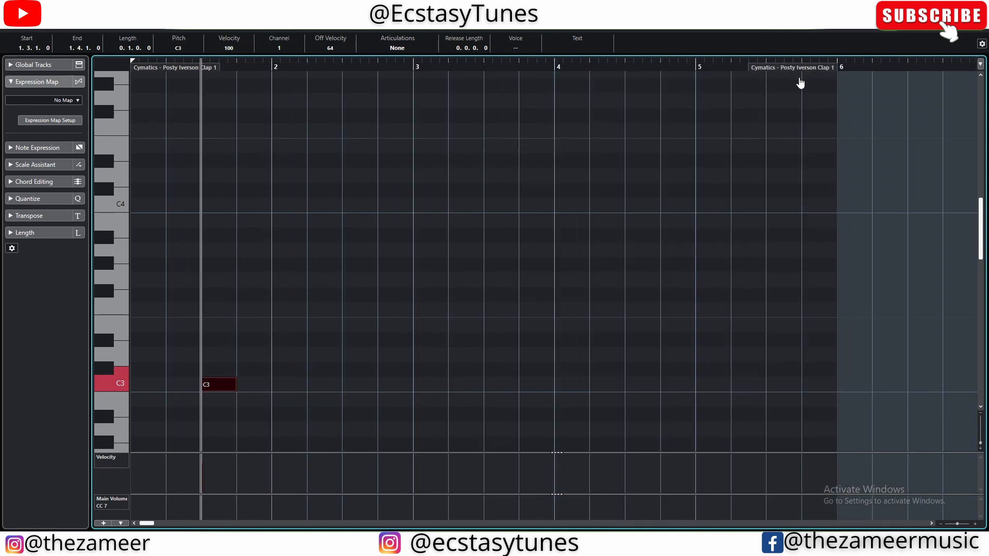
pyautogui.click(329, 314)
pyautogui.moveTo(416, 278); pyautogui.dragTo(169, 411)
pyautogui.moveTo(295, 344); pyautogui.dragTo(184, 412)
pyautogui.moveTo(294, 344); pyautogui.dragTo(183, 412)
pyautogui.moveTo(327, 314); pyautogui.dragTo(156, 443)
pyautogui.hotkey('alt', 'd')
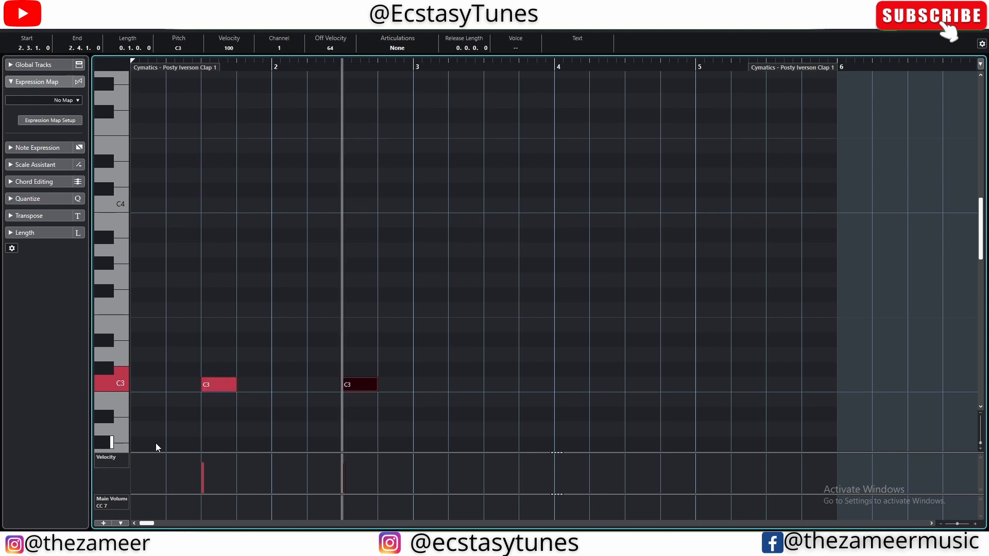
# Step: Select both C3 clap notes and duplicate them to 3.3 and 4.3
pyautogui.click(156, 443)
pyautogui.click(358, 384)
pyautogui.click(208, 388)
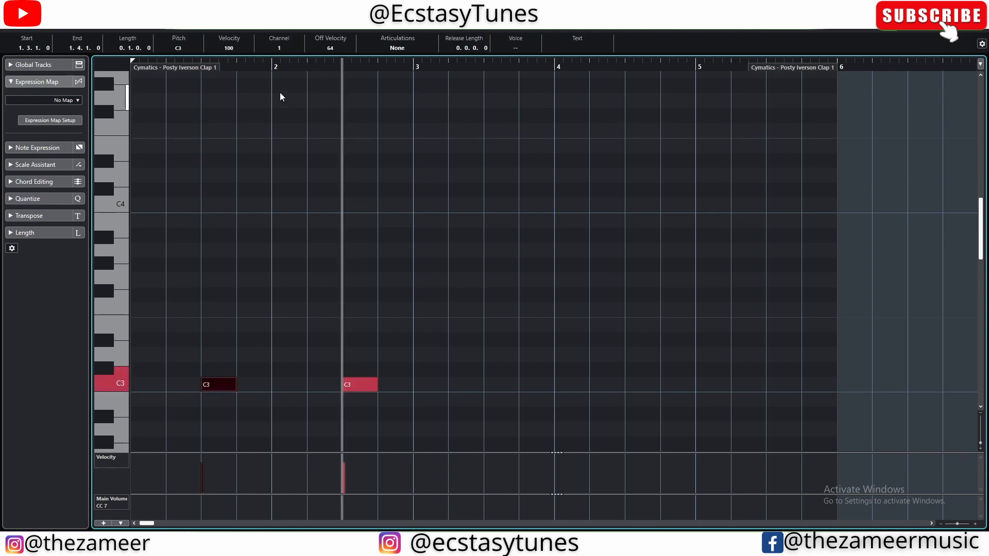
pyautogui.moveTo(480, 313); pyautogui.dragTo(193, 412)
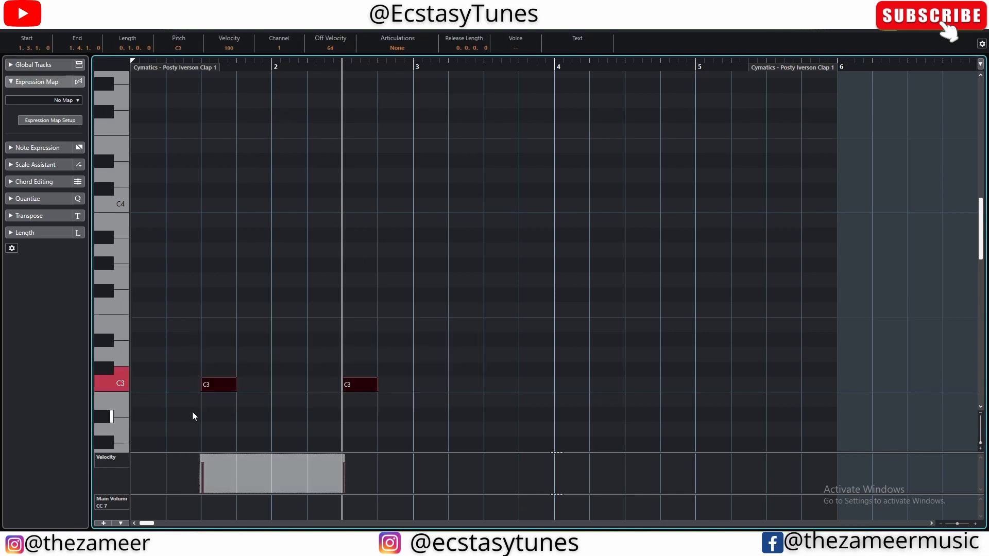
pyautogui.hotkey('alt', 'd')
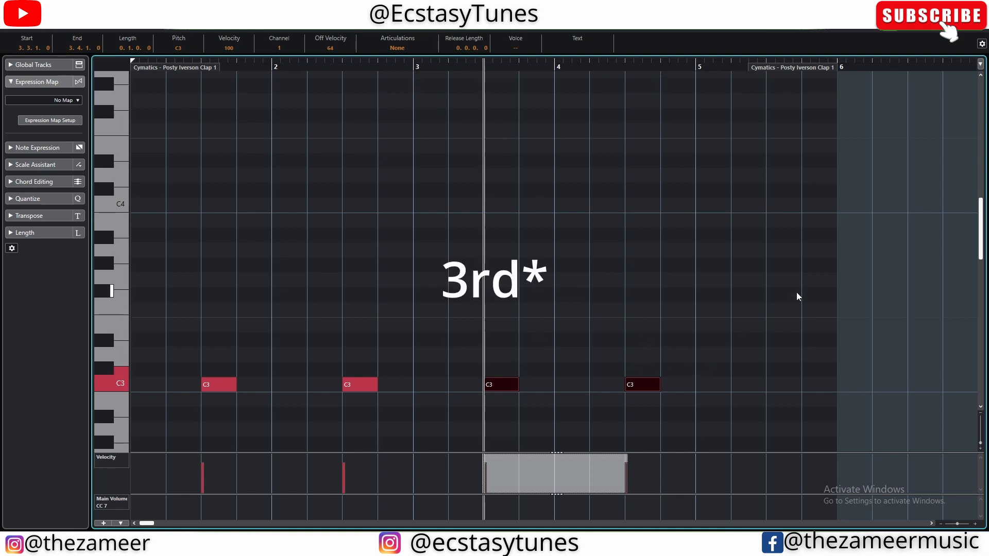
# Step: Shorten the clap part to end at bar 5 and duplicate the two-bar Hi hat part to bar 3
pyautogui.moveTo(795, 292); pyautogui.dragTo(771, 310)
pyautogui.scroll(-3, 769, 307)
pyautogui.hotkey('ctrl', 'a')
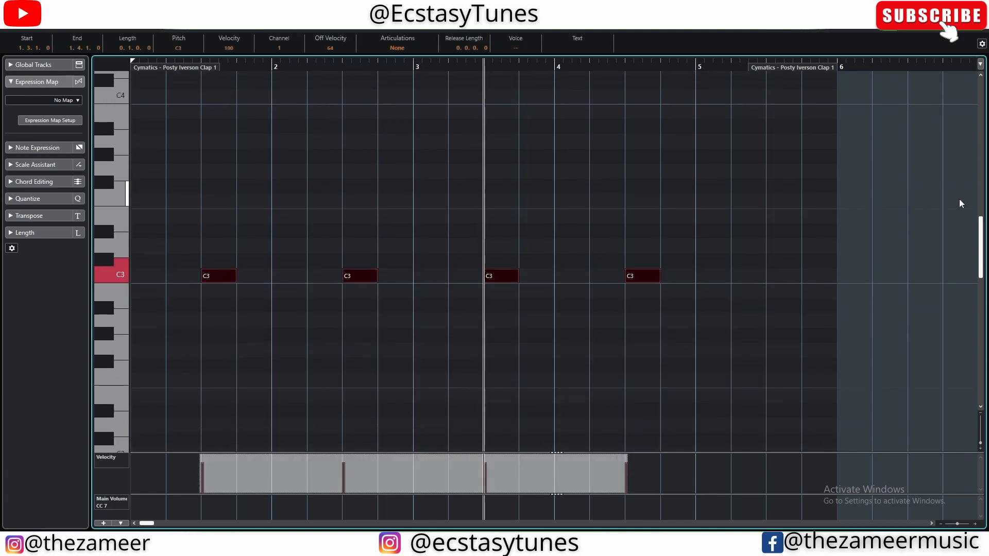
pyautogui.click(786, 165)
pyautogui.press('g')
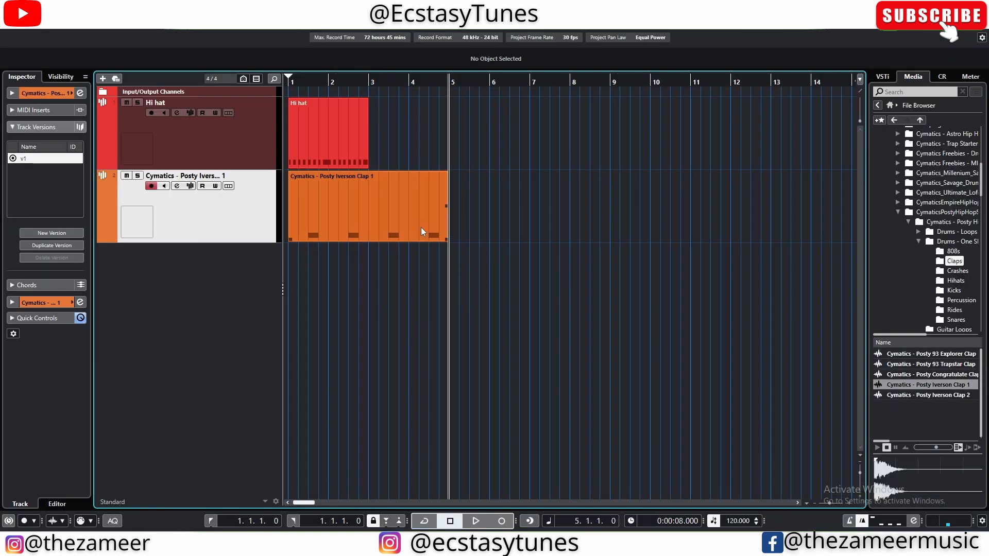
pyautogui.click(366, 137)
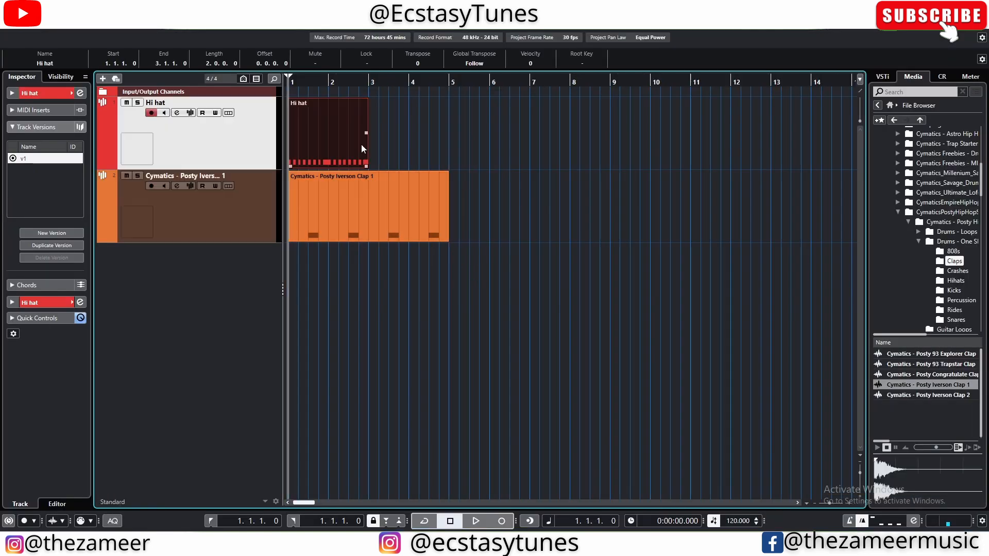
pyautogui.hotkey('ctrl', 'd')
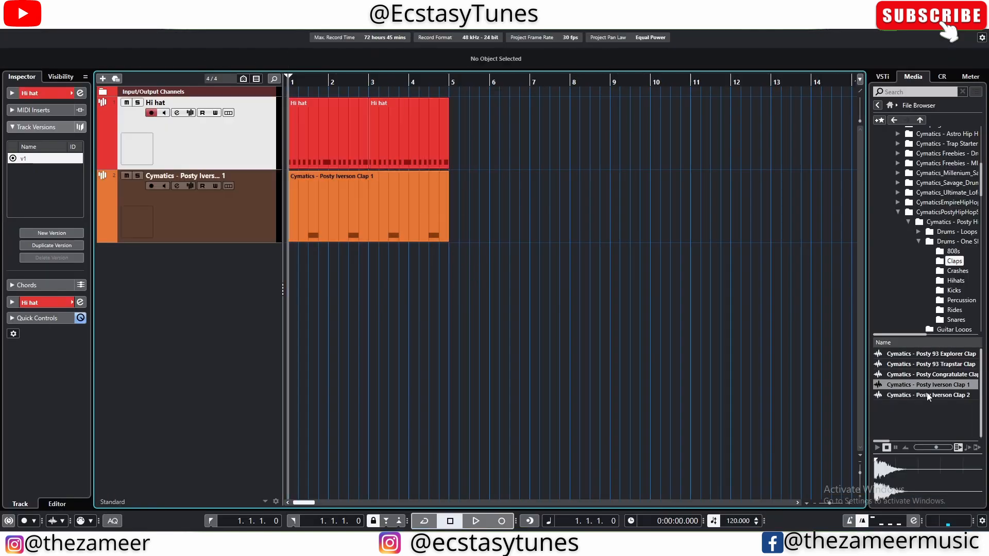
# Step: Create a sampler track from the Cymatics - Posty Congratulate Snare - A# sample in the Snares folder
pyautogui.click(957, 319)
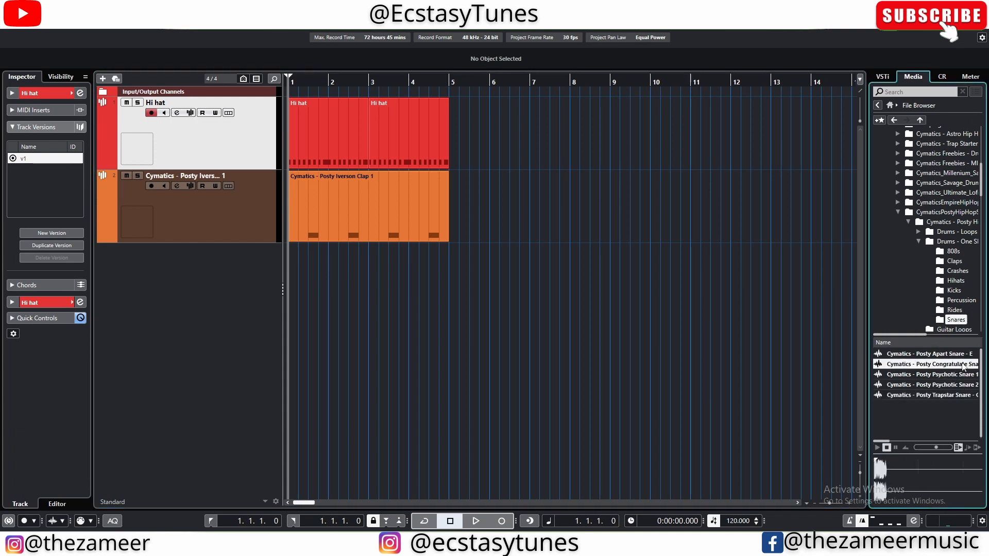
pyautogui.rightClick(964, 366)
pyautogui.click(907, 369)
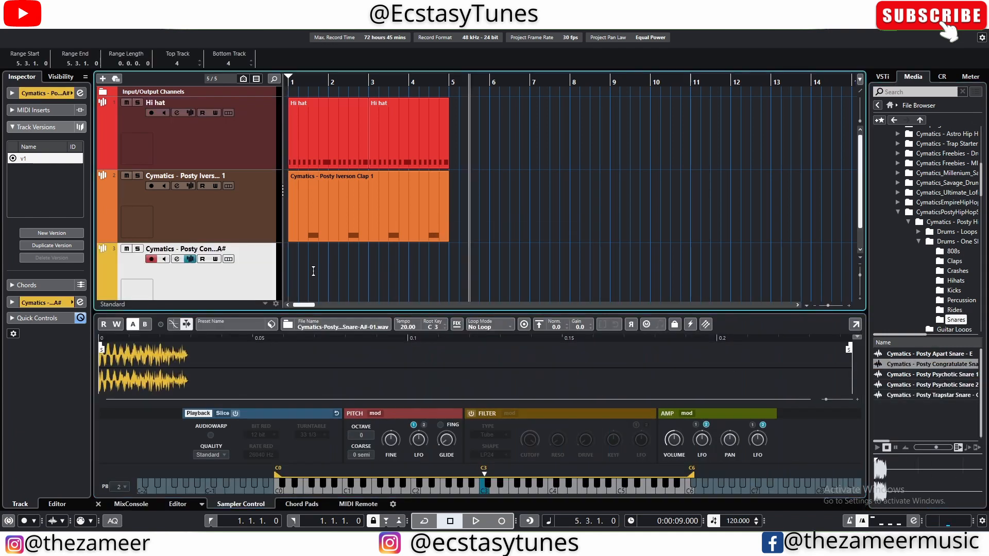
# Step: Draw a one-bar MIDI part from bar 4 to bar 5 on the snare track and open it in the full-window Key Editor
pyautogui.click(376, 273)
pyautogui.click(411, 273)
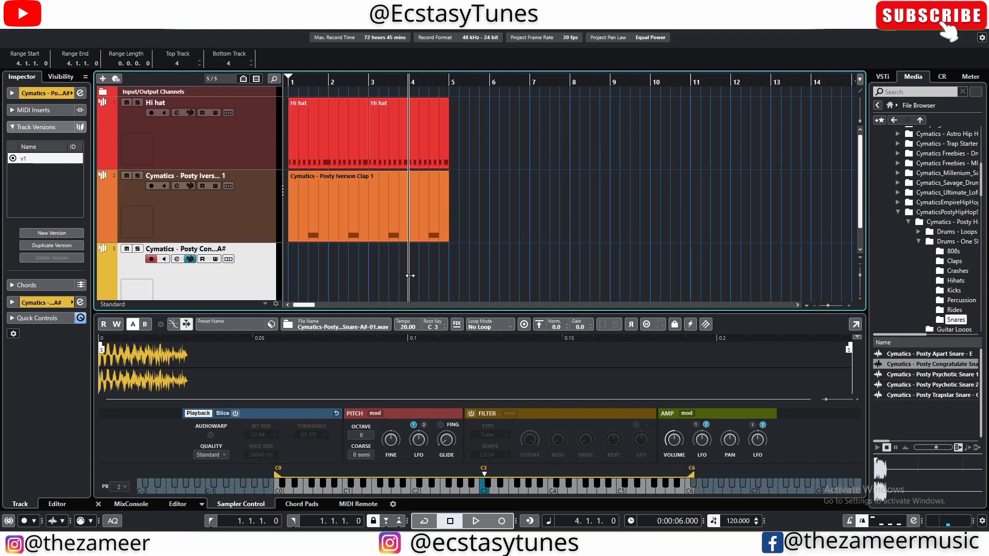
pyautogui.scroll(2, 410, 273)
pyautogui.click(428, 297)
pyautogui.scroll(-2, 432, 266)
pyautogui.moveTo(418, 252); pyautogui.dragTo(496, 260)
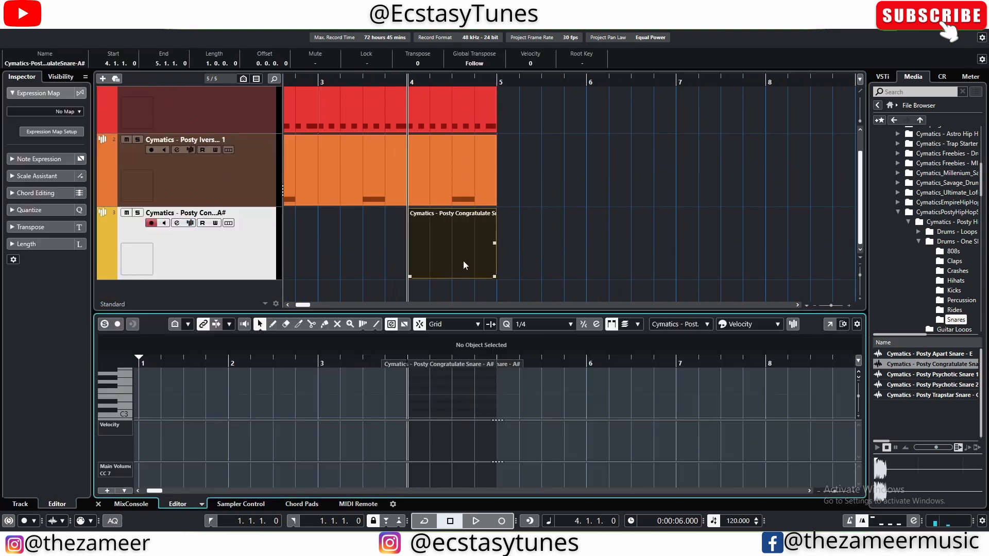
pyautogui.click(829, 324)
# Step: Draw a one-beat C3 note at 4.4 in the snare part, ending at bar 5
pyautogui.scroll(1, 265, 351)
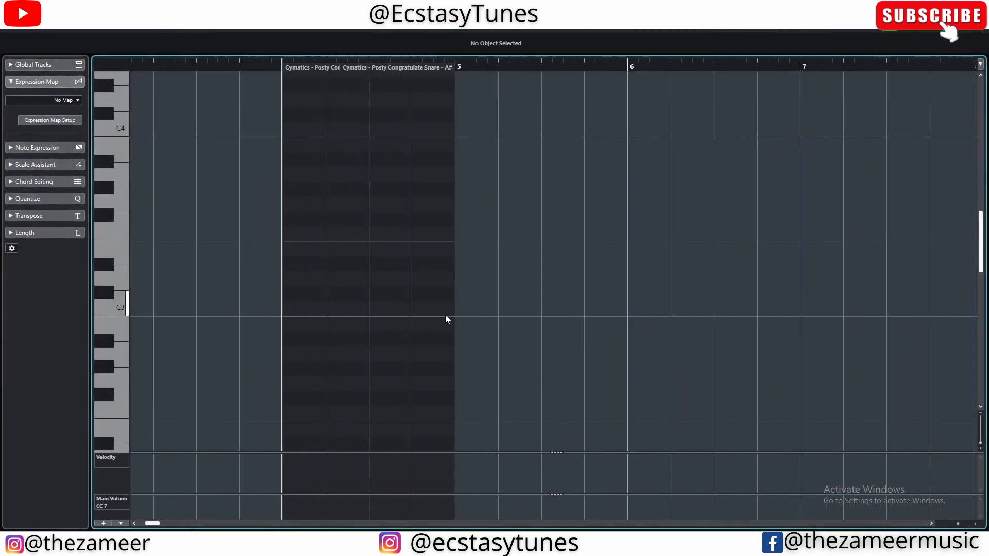
pyautogui.click(419, 308)
pyautogui.scroll(-3, 508, 188)
pyautogui.scroll(5, 471, 234)
pyautogui.moveTo(471, 238); pyautogui.dragTo(453, 331)
pyautogui.moveTo(479, 206); pyautogui.dragTo(447, 314)
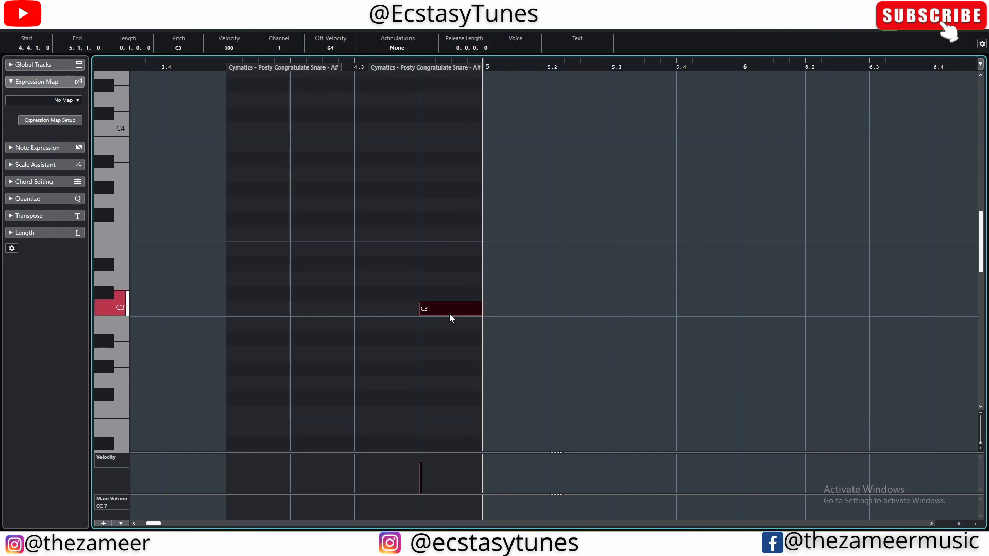
# Step: Split the C3 snare note at 4.4.3, 4.4.4 and 4.4.4.60 into progressively shorter notes
pyautogui.hotkey('alt', '6')
pyautogui.keyDown('alt'); pyautogui.click(453, 311); pyautogui.keyUp('alt')
pyautogui.keyDown('alt'); pyautogui.click(469, 311); pyautogui.keyUp('alt')
pyautogui.keyDown('alt'); pyautogui.click(476, 309); pyautogui.keyUp('alt')
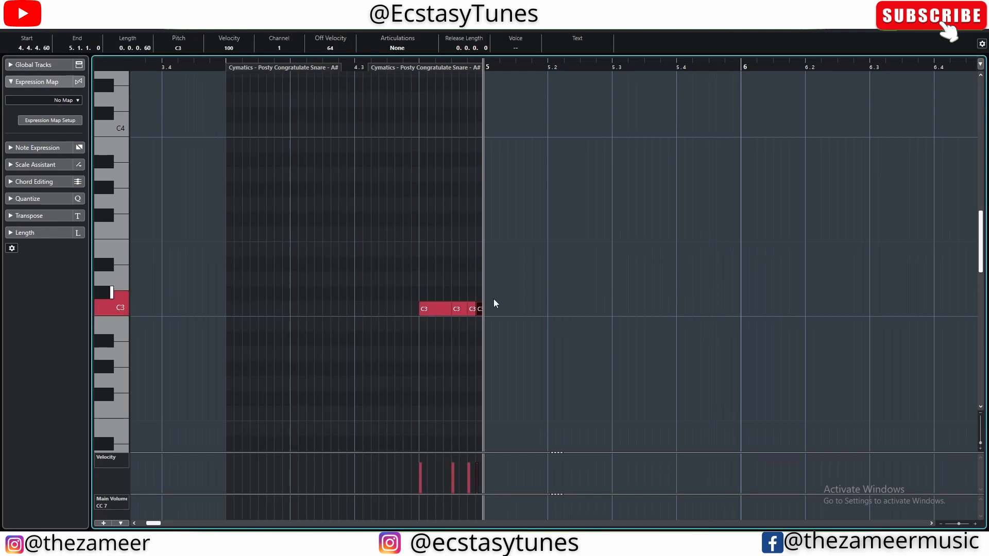
# Step: Return to the project and play back the hi-hat, clap and snare tracks together
pyautogui.press('Return')
pyautogui.press('space')
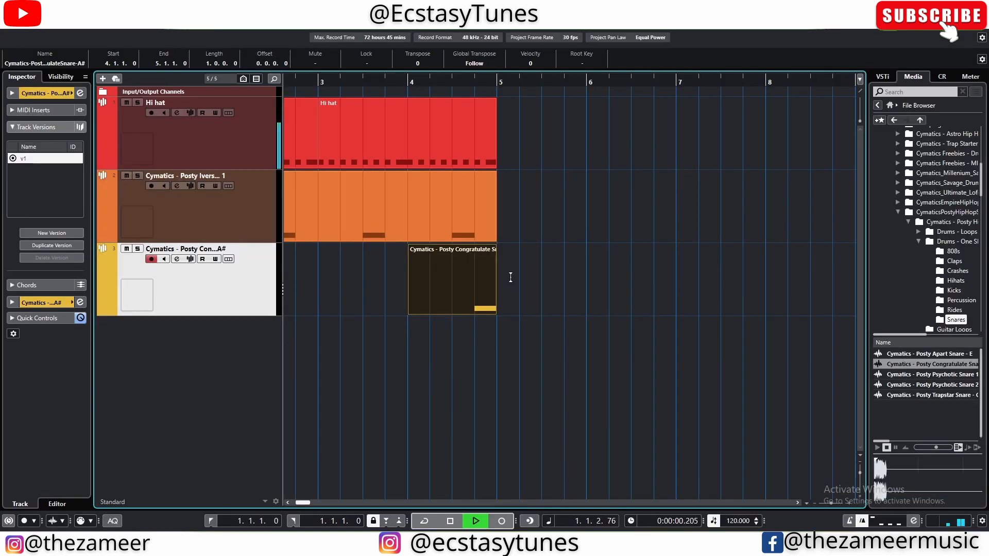
pyautogui.click(374, 351)
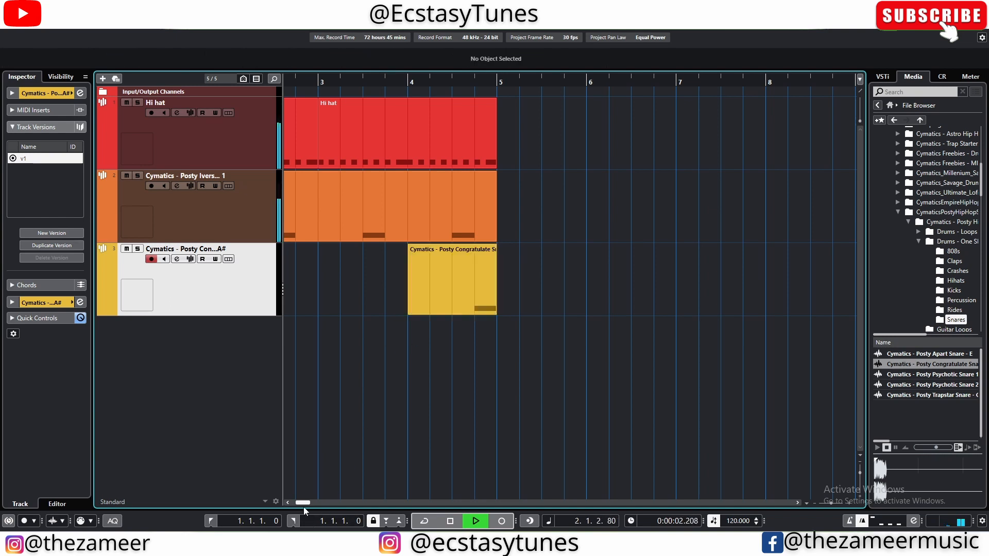
pyautogui.moveTo(297, 505); pyautogui.dragTo(295, 507)
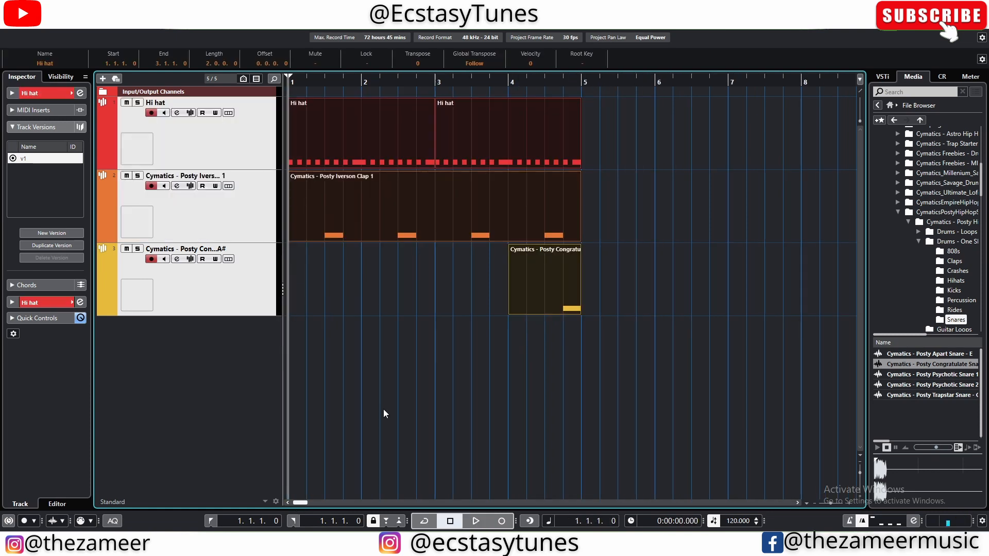
pyautogui.click(383, 410)
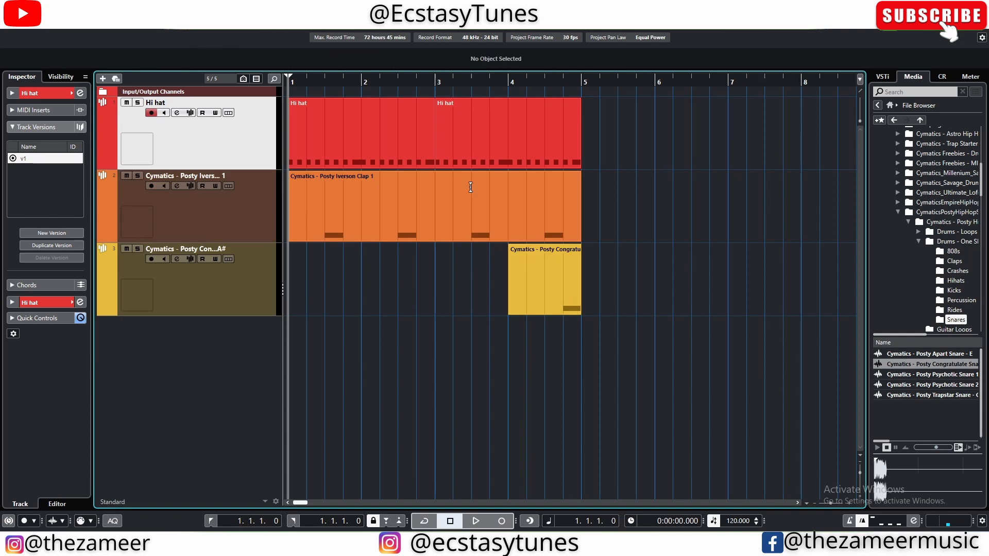
# Step: Open the Key Commands settings and expand the Hi Hat macro to examine its command list
pyautogui.click(42, 24)
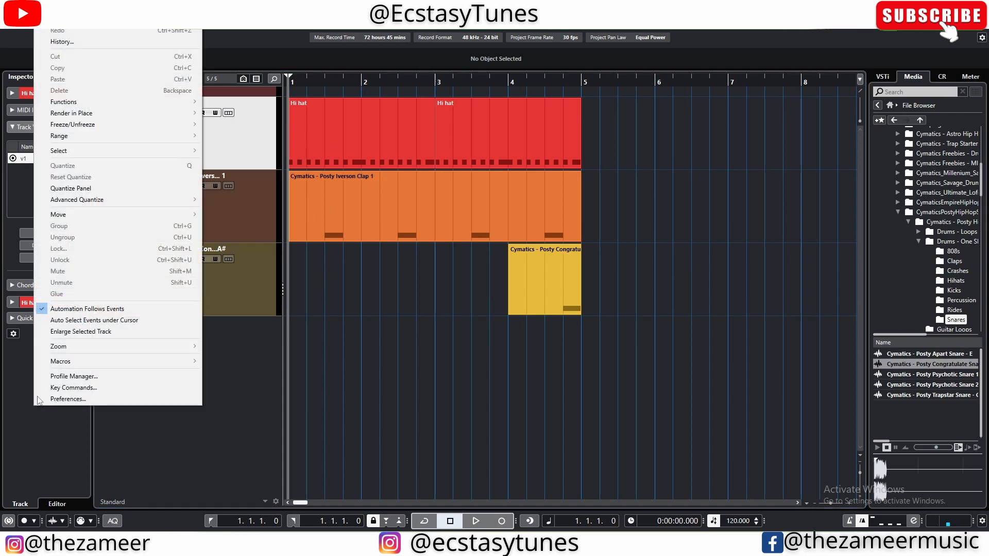
pyautogui.click(58, 390)
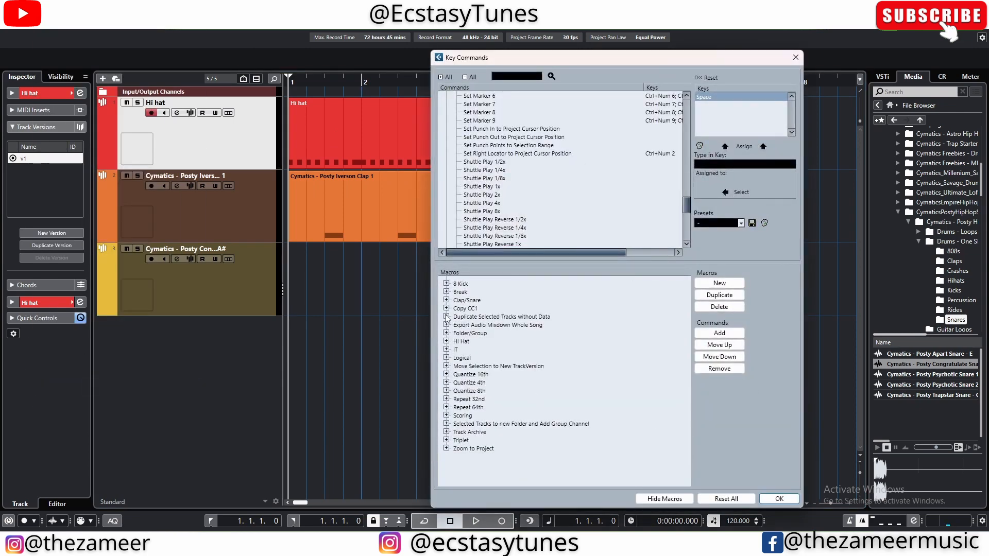
pyautogui.click(447, 342)
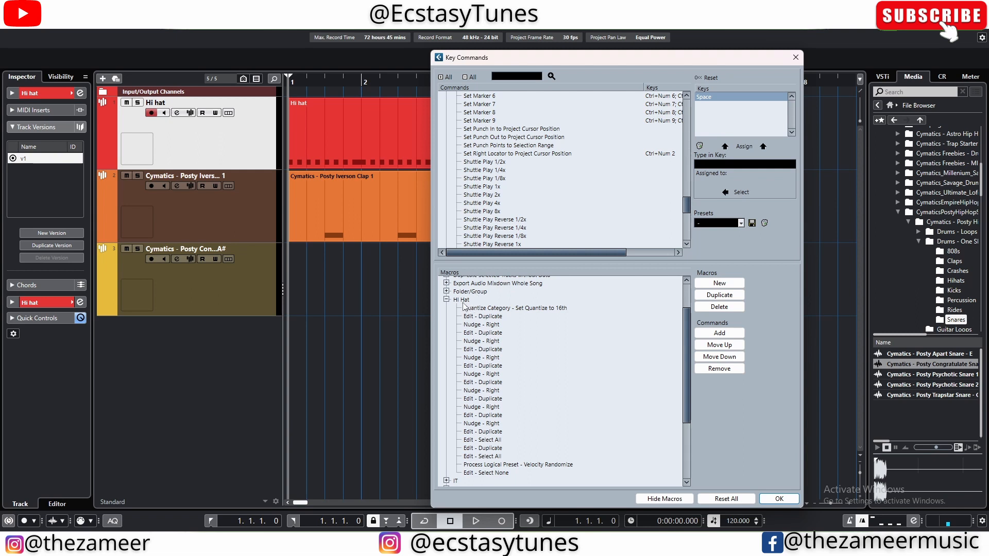
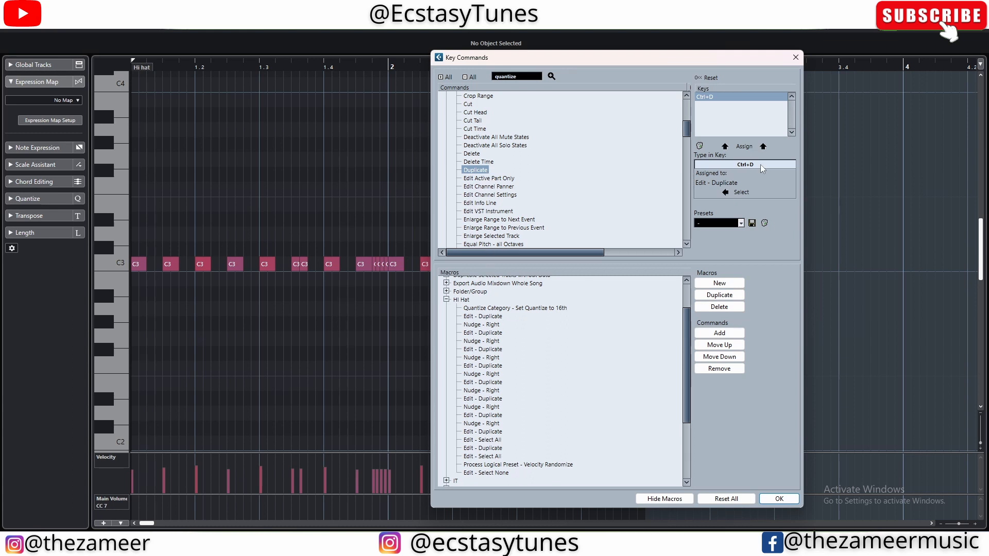
# Step: Look up the commands assigned to Ctrl+Right and Ctrl+A in the Key Commands settings
pyautogui.hotkey('ctrl', 'Right')
pyautogui.click(748, 192)
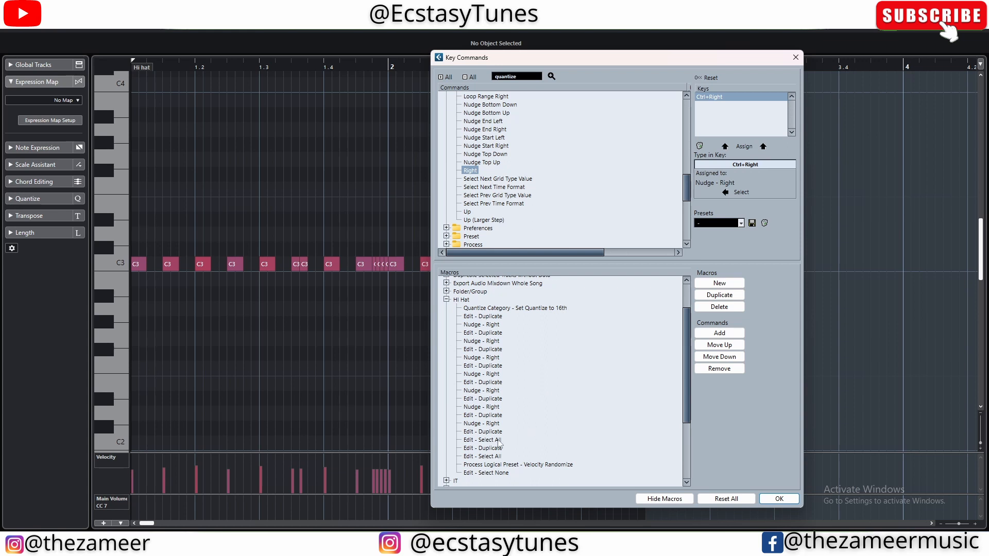
pyautogui.hotkey('ctrl', 'a')
pyautogui.click(742, 192)
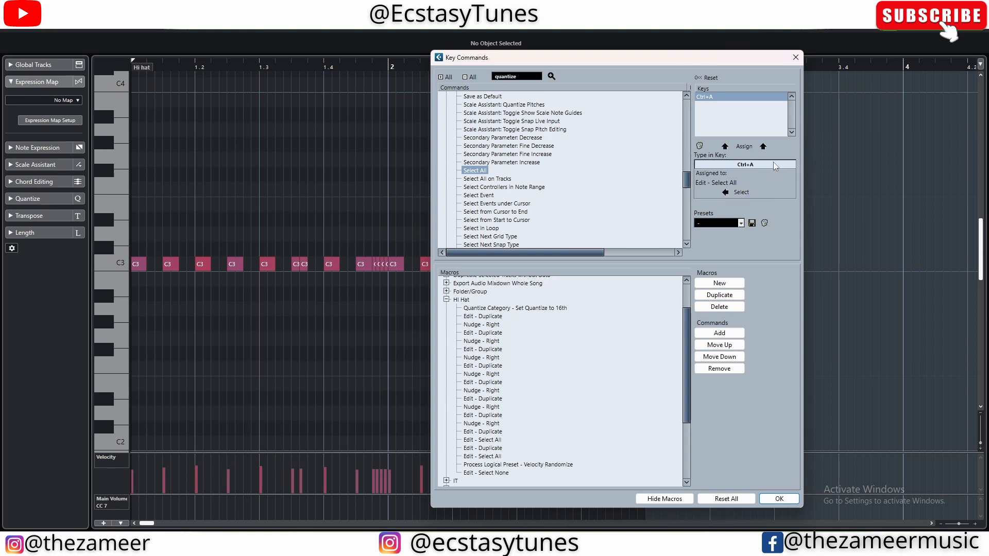
# Step: Find the Select None command and examine the final entries of the Hi Hat macro
pyautogui.scroll(-1, 492, 206)
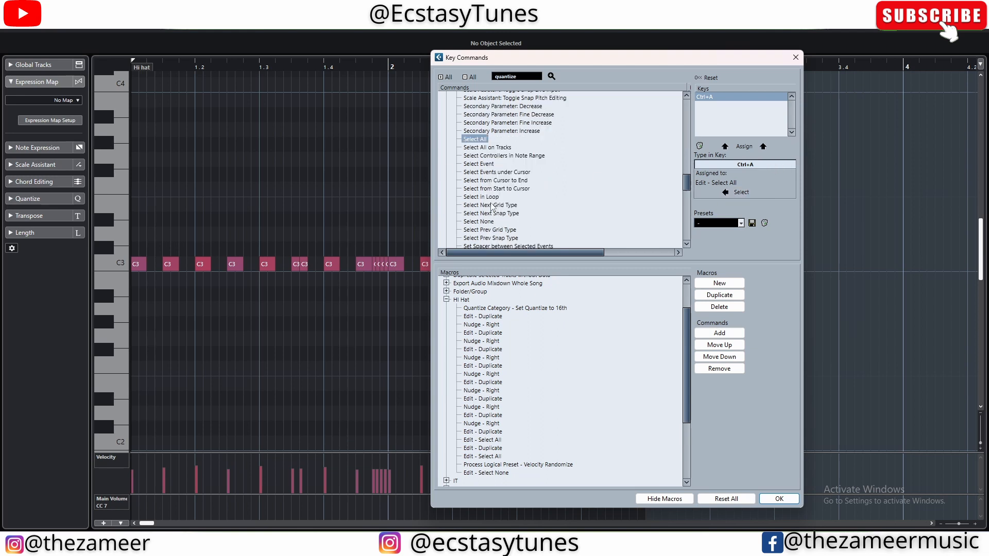
pyautogui.click(478, 222)
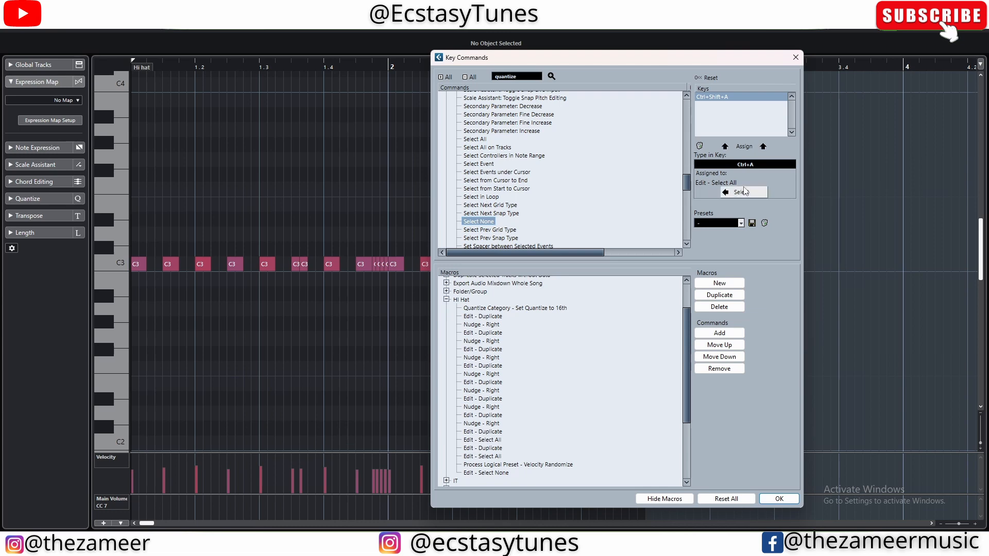
pyautogui.scroll(-3, 523, 444)
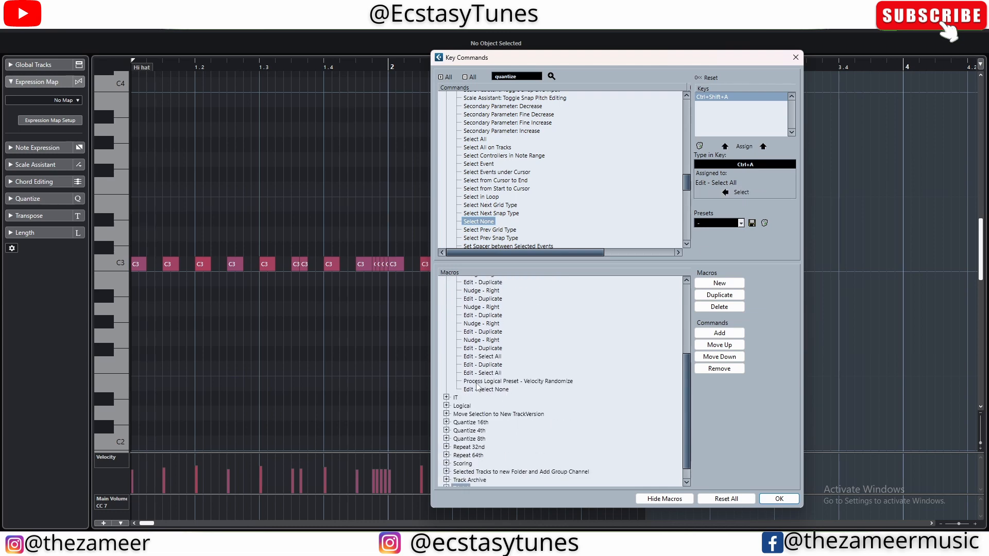
# Step: Close the Key Commands settings and the Key Editor, and select the first part on the Hi hat (D) track
pyautogui.click(796, 57)
pyautogui.click(977, 5)
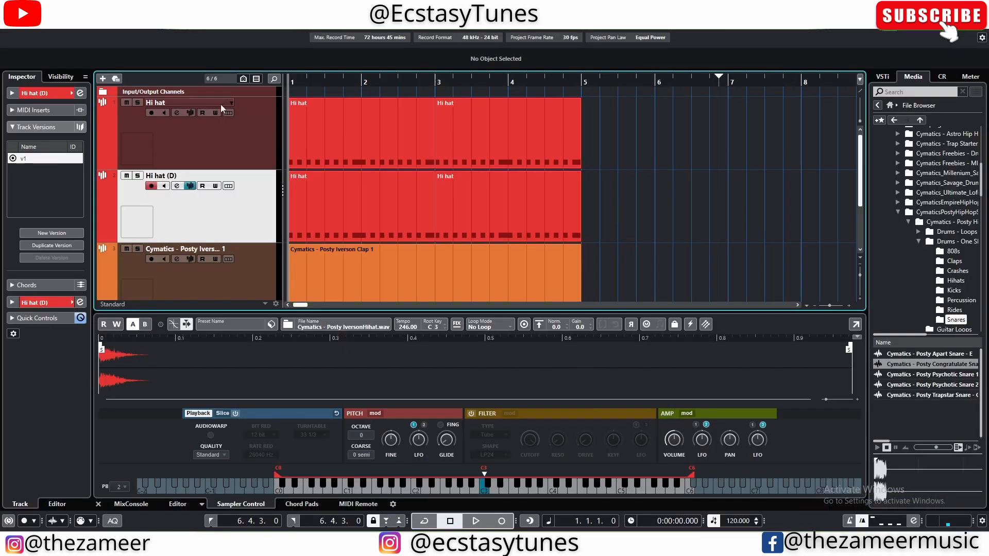
pyautogui.click(346, 214)
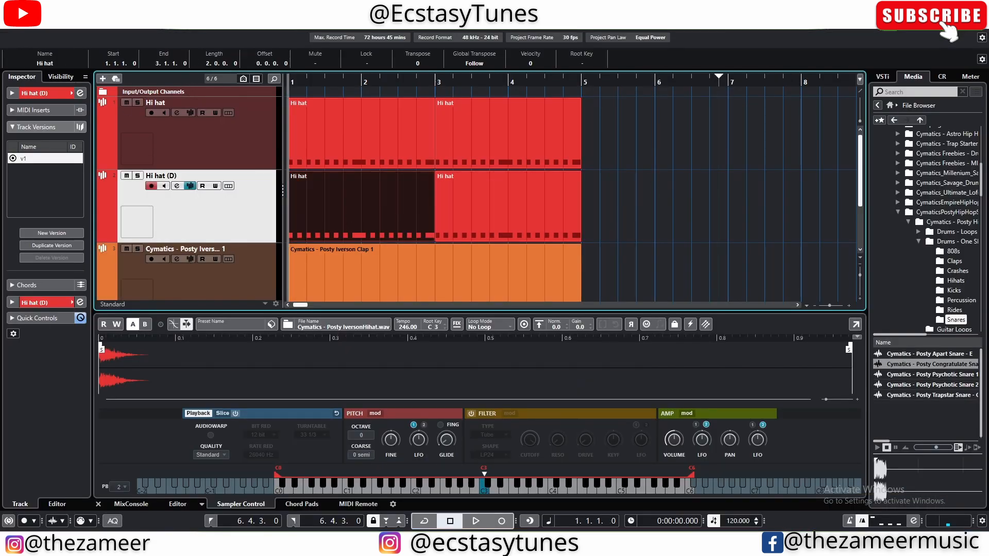
# Step: Open the Logical Editor setup for the selected hi-hat part and choose Transform as the function of the Velocity Randomize preset
pyautogui.click(110, 5)
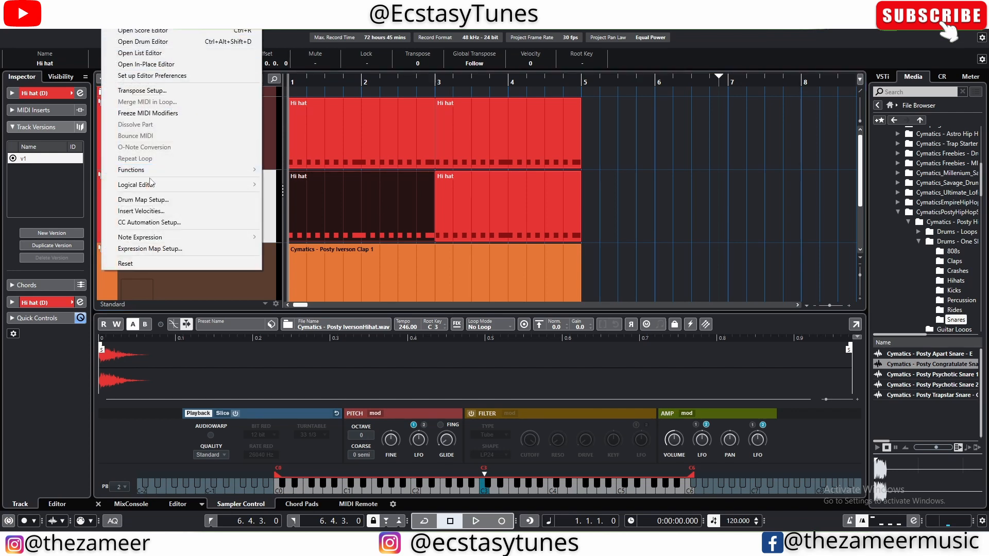
pyautogui.moveTo(150, 183)
pyautogui.click(300, 185)
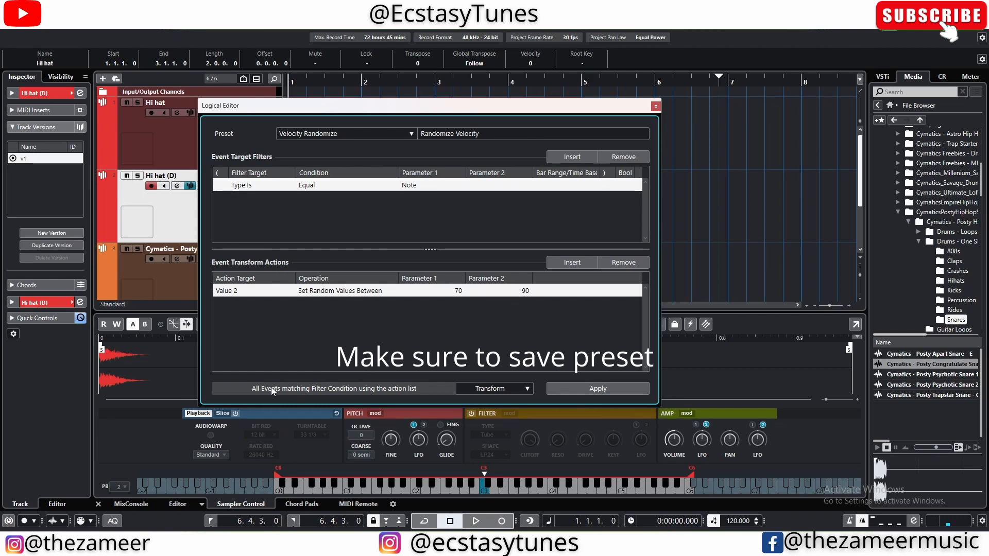
pyautogui.click(486, 388)
pyautogui.click(522, 336)
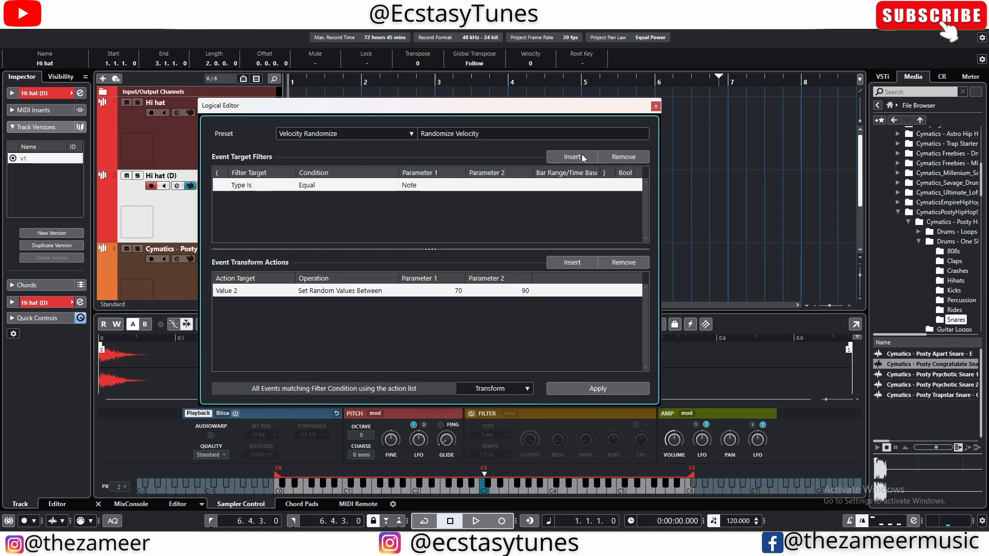
# Step: Show the first Hi hat (D) part's notes in the lower-zone editor, apply Velocity Randomize to them and close the Logical Editor
pyautogui.moveTo(455, 110); pyautogui.dragTo(710, 110)
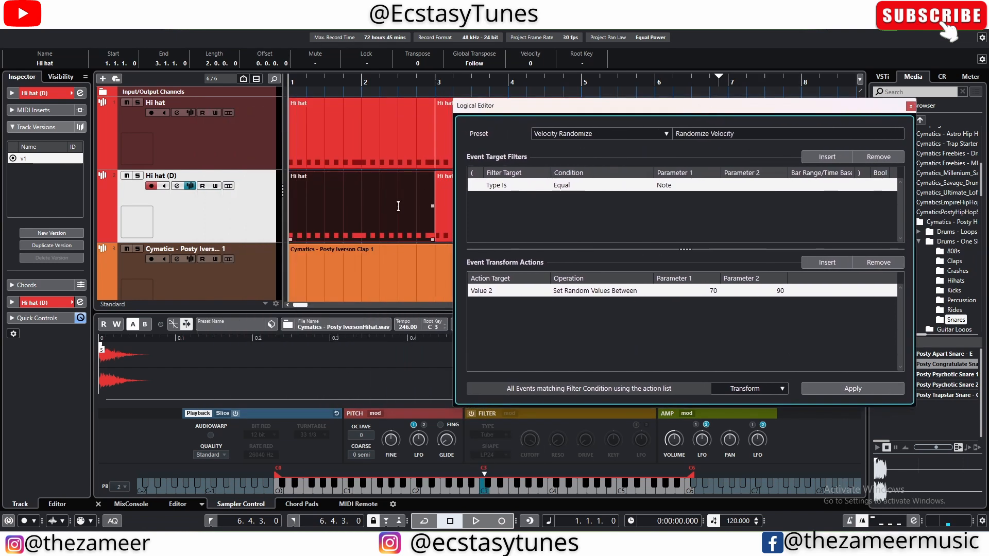
pyautogui.doubleClick(369, 216)
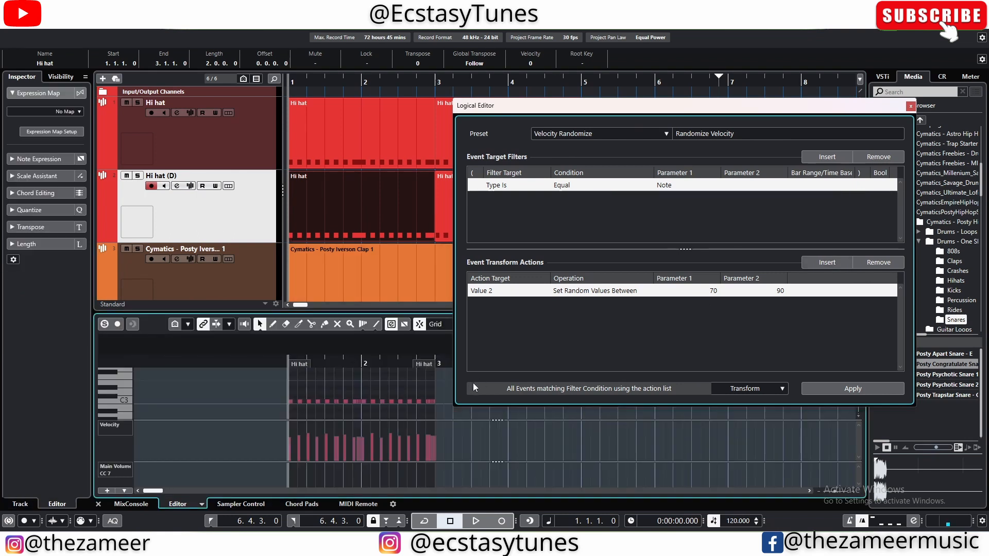
pyautogui.click(867, 387)
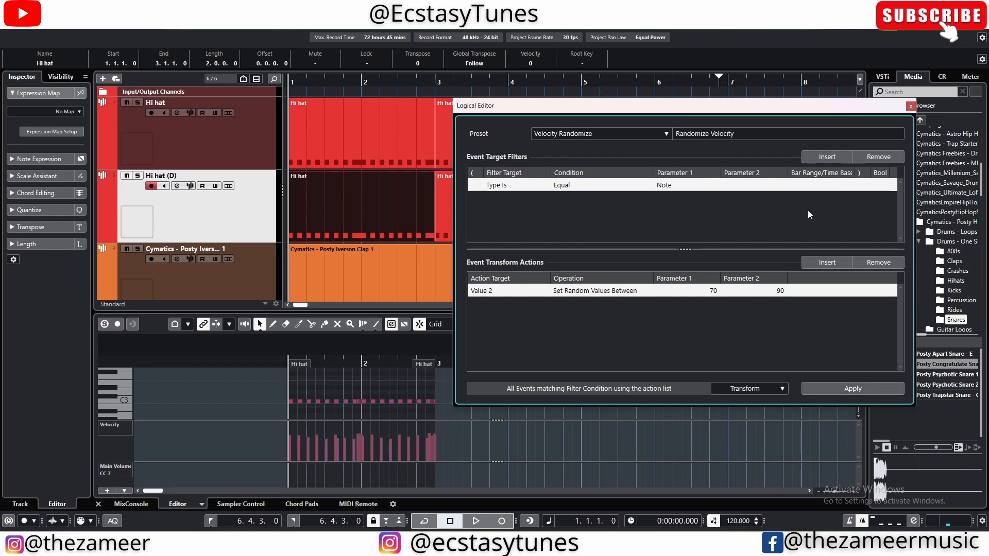
pyautogui.click(910, 107)
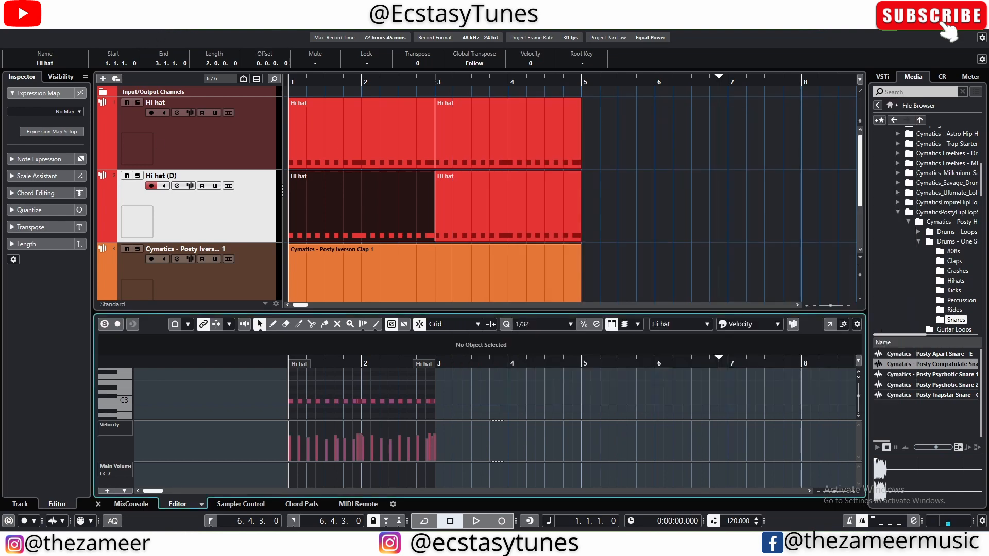
# Step: Find the Process Logical Preset - Velocity Randomize entry in the Hi Hat macro, then close Key Commands and deselect the part
pyautogui.click(43, 21)
pyautogui.click(96, 388)
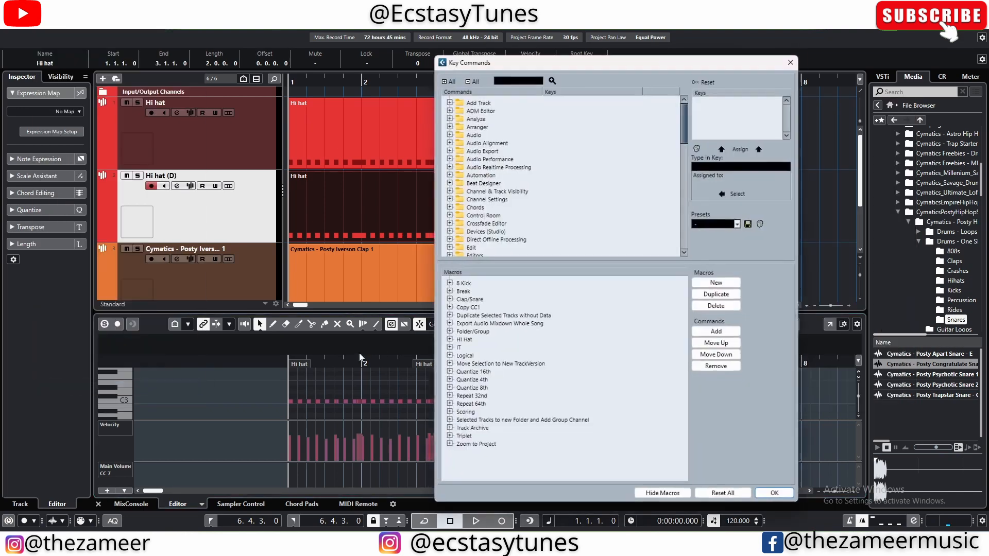
pyautogui.click(446, 342)
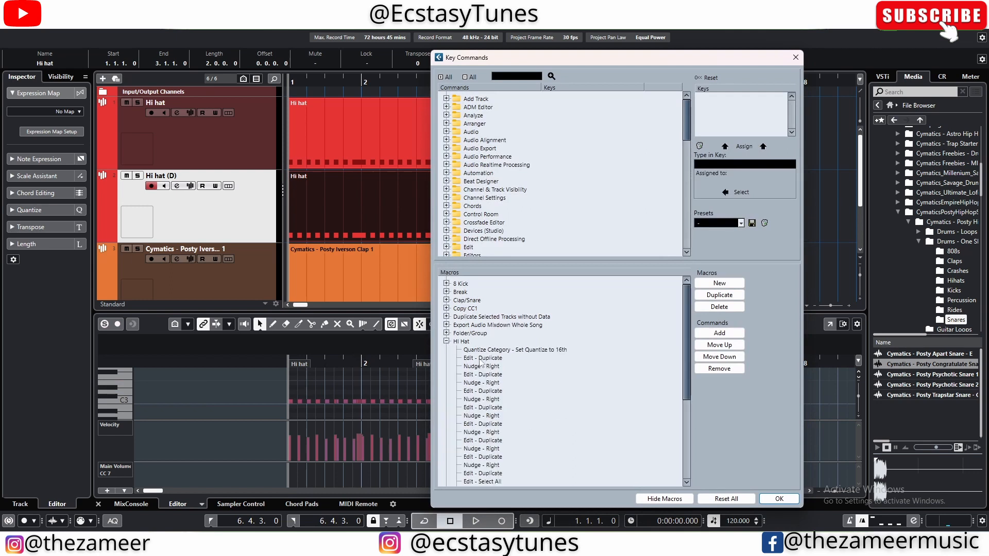
pyautogui.scroll(-5, 502, 371)
pyautogui.click(532, 366)
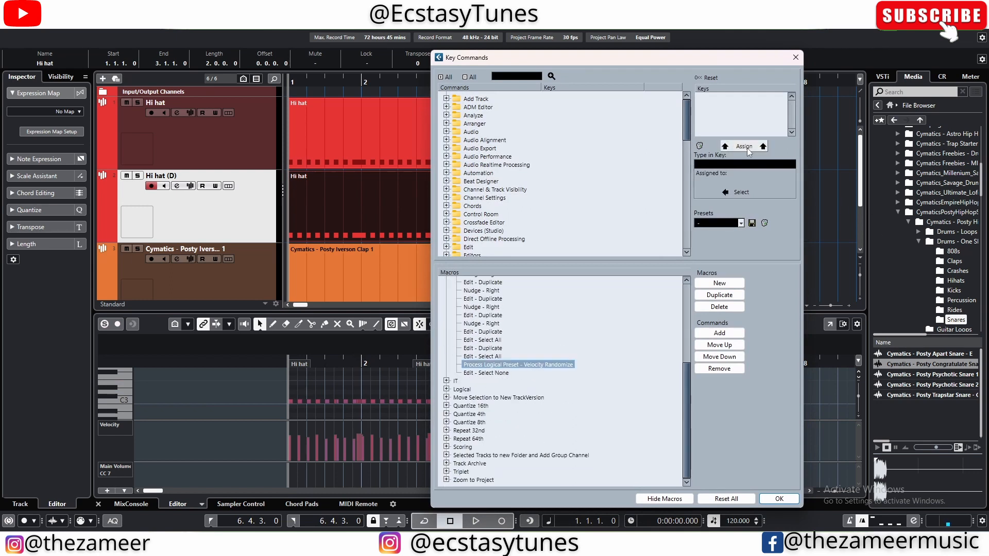
pyautogui.click(795, 58)
pyautogui.click(542, 229)
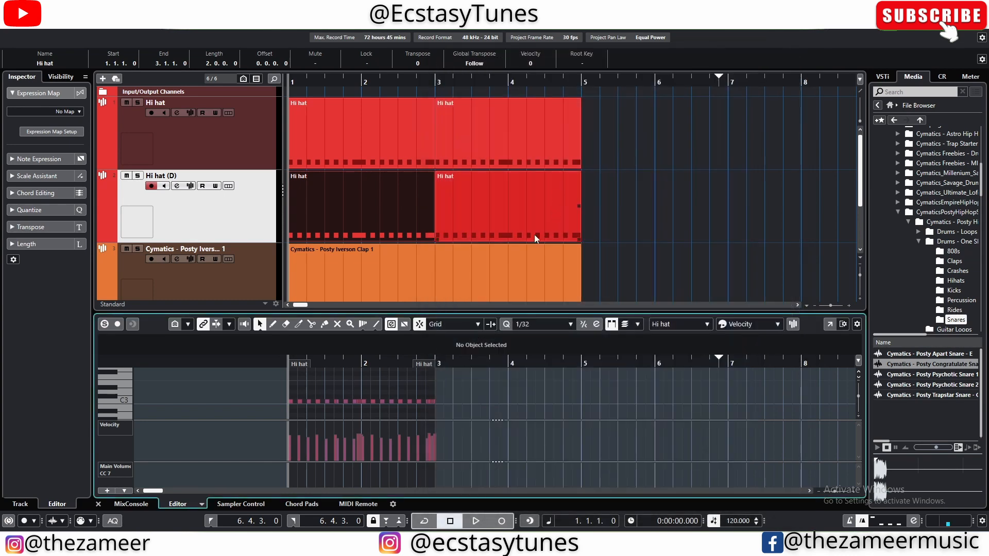
pyautogui.click(636, 181)
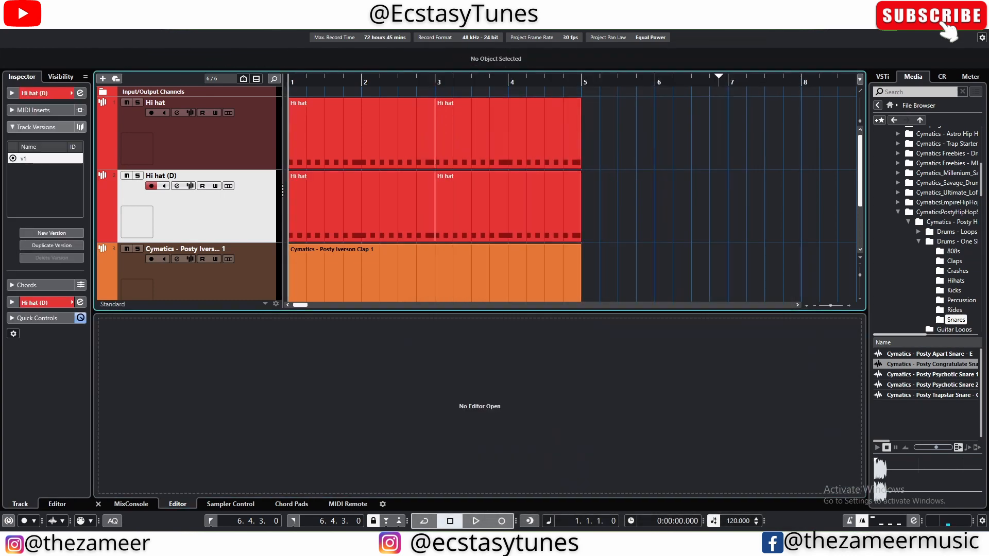
# Step: Examine the Clap/Snare macro's commands in the Key Commands settings and look up the command assigned to Ctrl+D
pyautogui.click(42, 7)
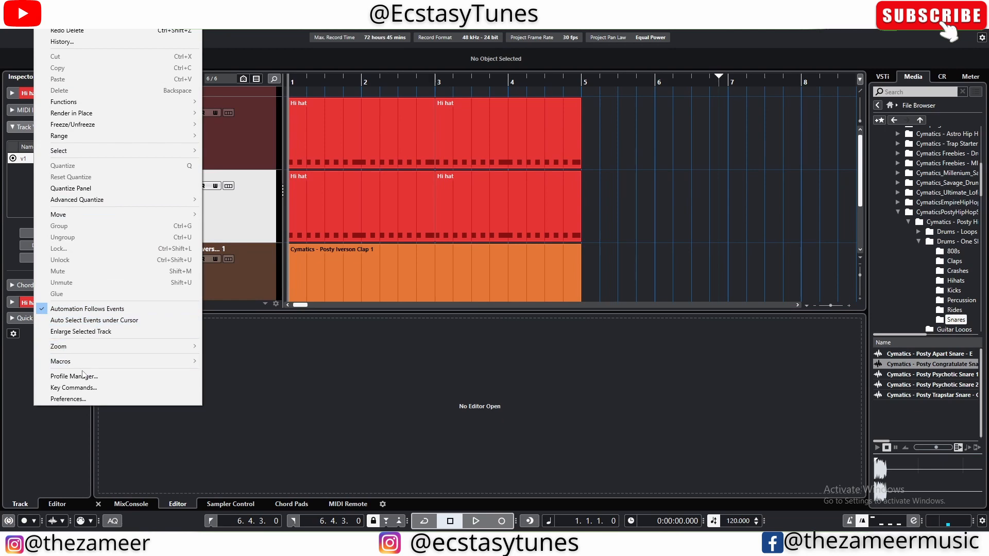
pyautogui.click(86, 387)
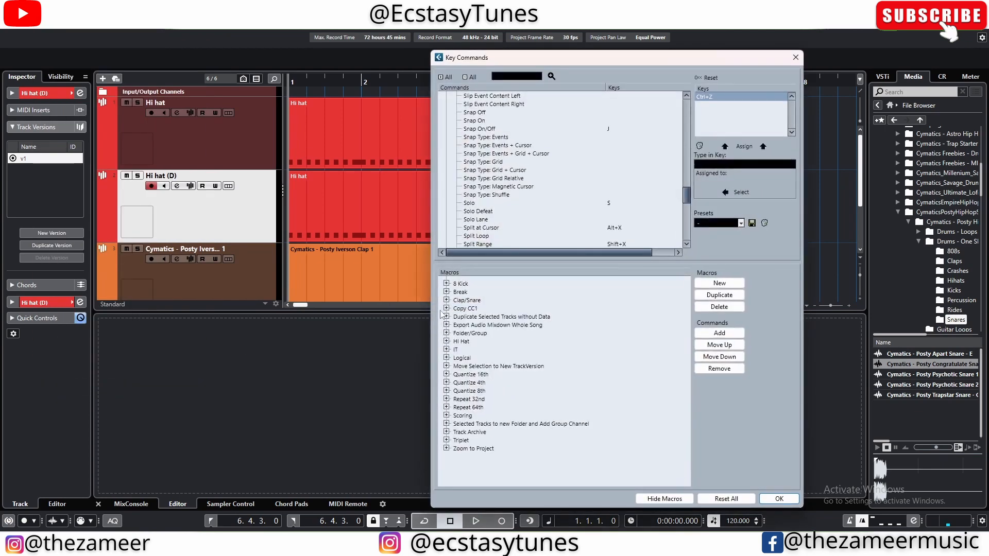
pyautogui.click(446, 300)
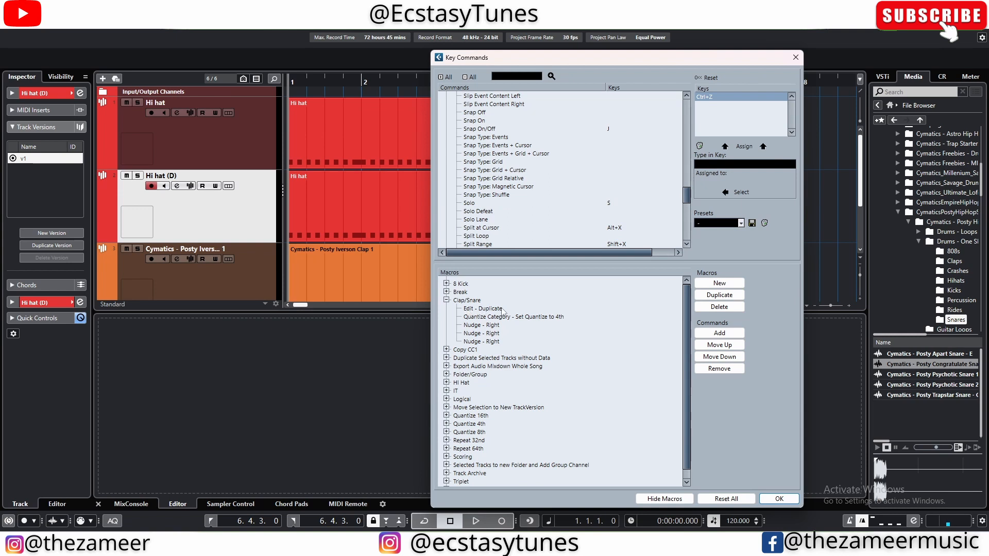
pyautogui.click(725, 165)
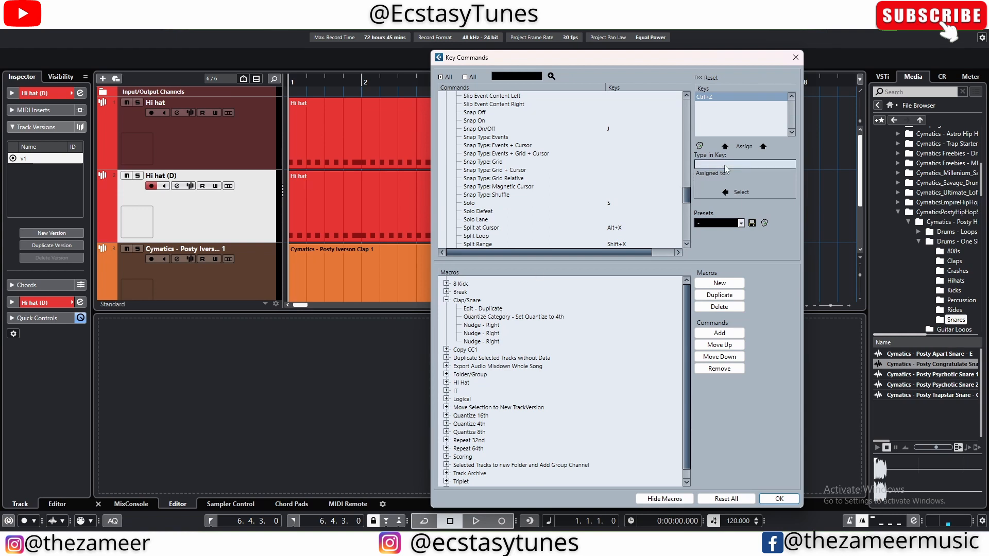
pyautogui.hotkey('ctrl', 'd')
pyautogui.click(796, 57)
# Step: Open the Cymatics - Posty Iverson Clap 1 part in a separate Key Editor window
pyautogui.scroll(-3, 310, 199)
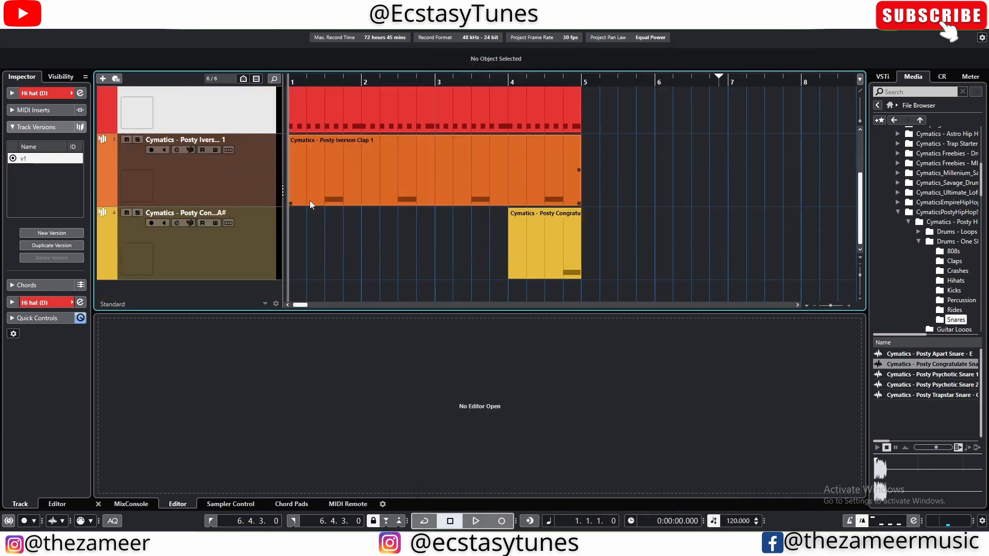
pyautogui.doubleClick(356, 179)
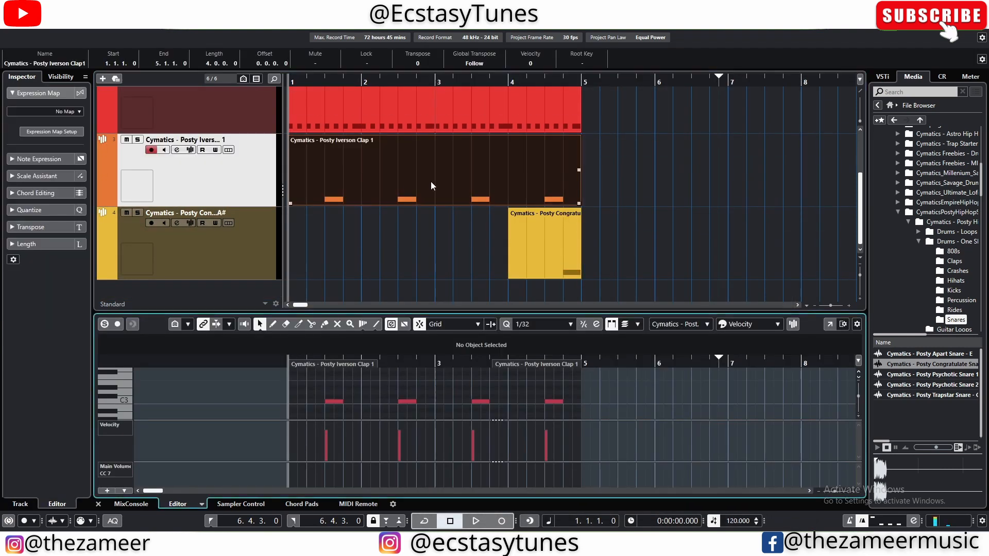
pyautogui.click(830, 324)
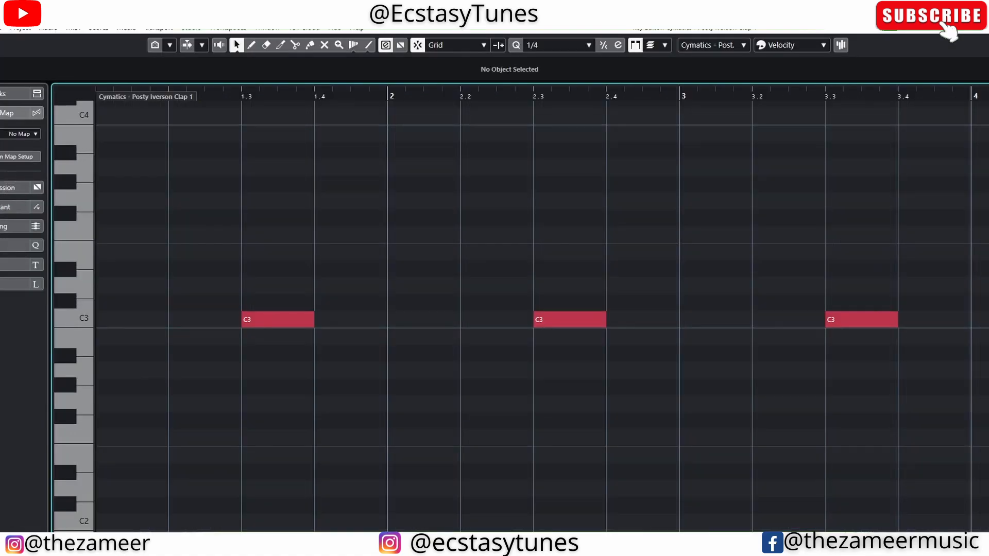
# Step: Expand the Clap/Snare macro in the Key Commands settings and compare its commands with the clap notes in the Key Editor
pyautogui.click(3, 30)
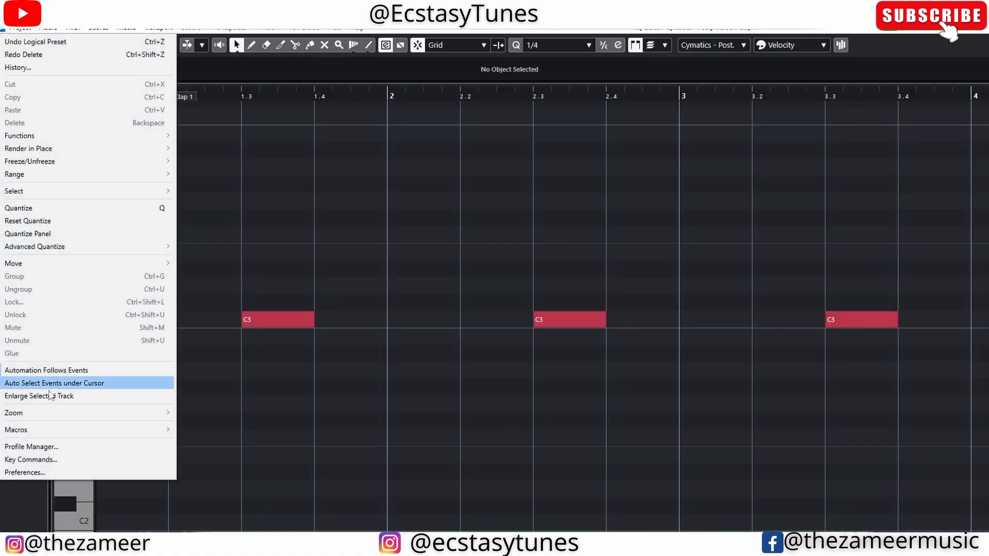
pyautogui.click(31, 460)
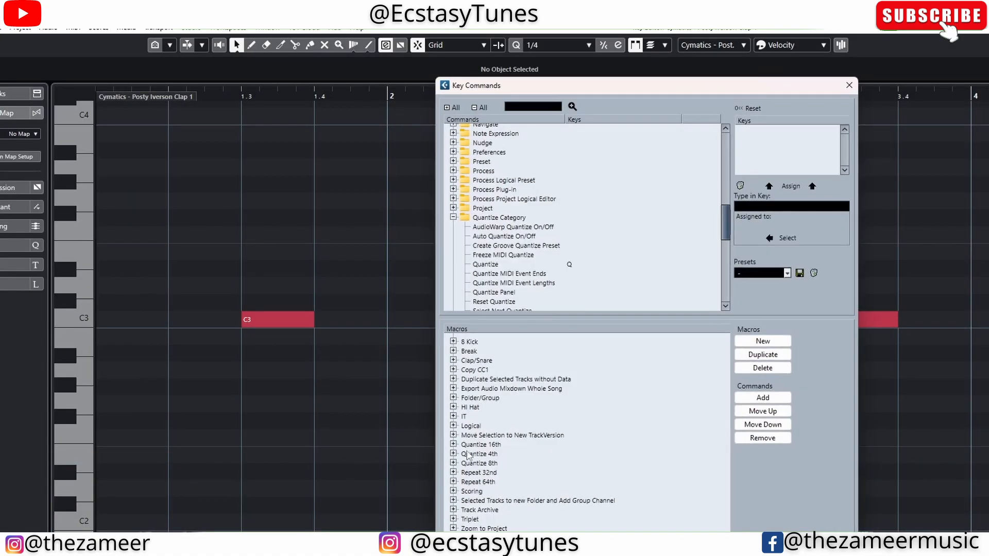
pyautogui.click(454, 360)
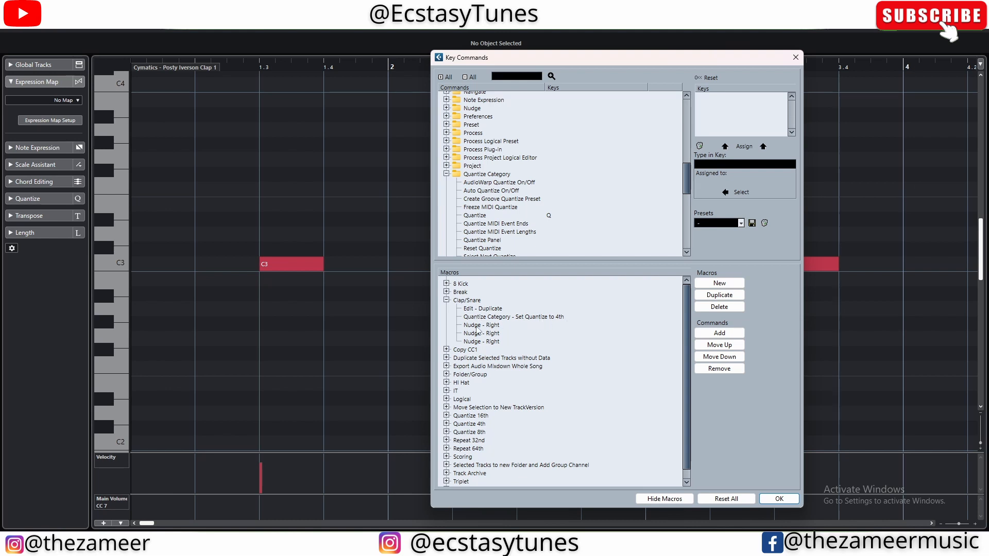
pyautogui.moveTo(632, 60); pyautogui.dragTo(798, 77)
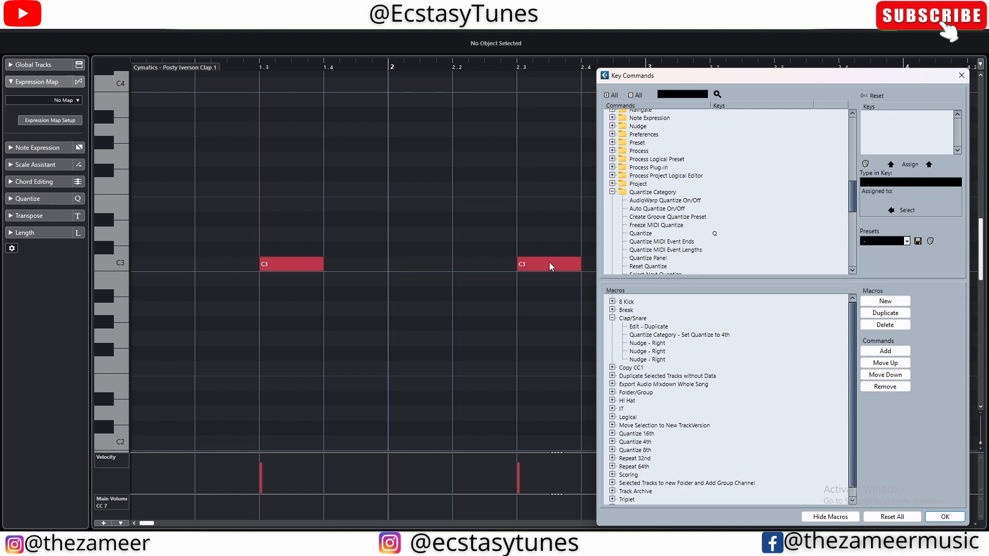
pyautogui.click(612, 318)
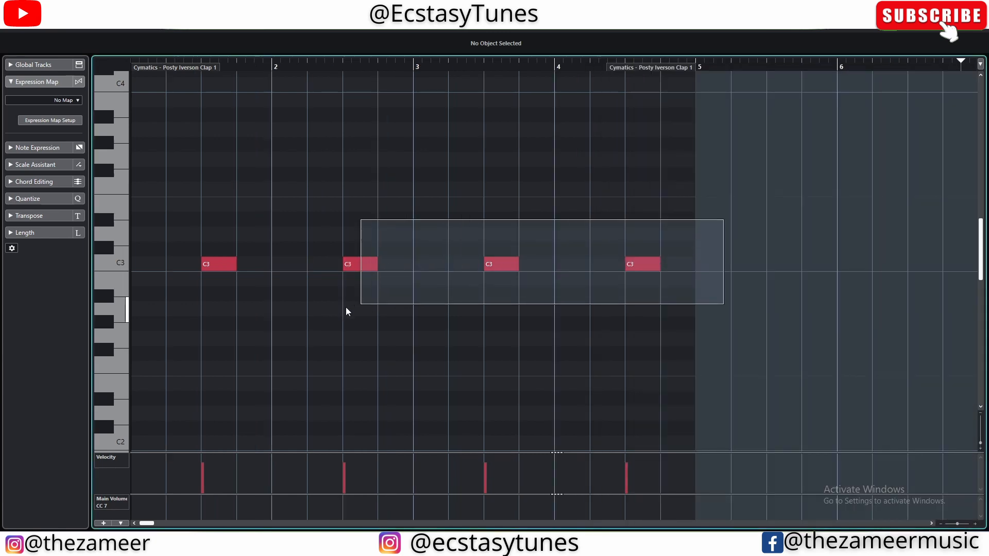
# Step: Duplicate the four clap notes into bars 5 to 8, extend the clap part to bar 9 and close the Key Editor
pyautogui.moveTo(346, 311); pyautogui.dragTo(135, 348)
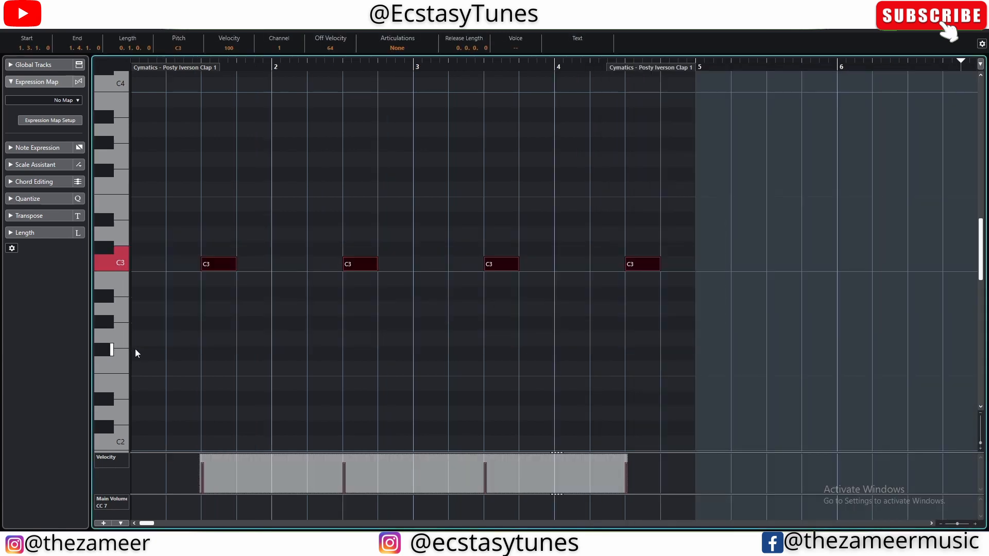
pyautogui.hotkey('ctrl', 'd')
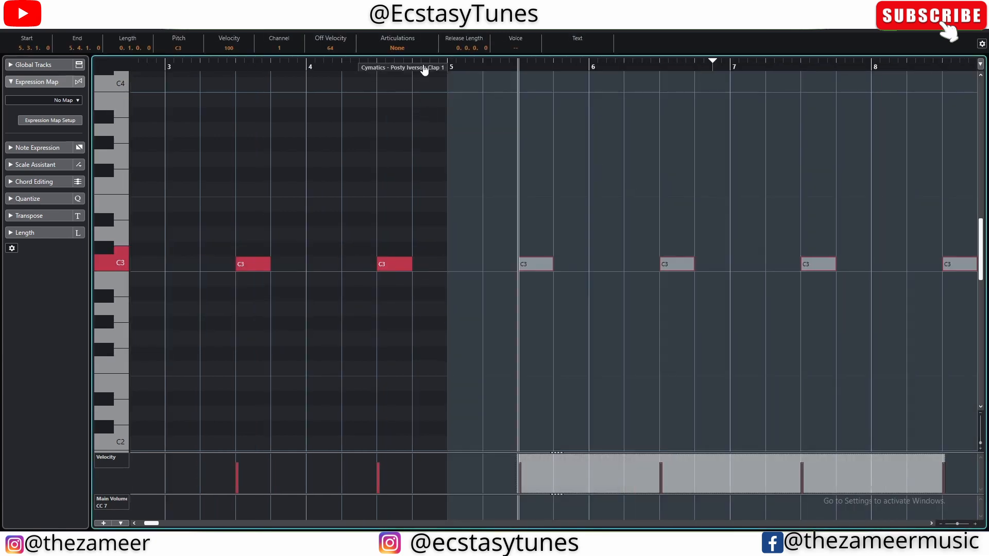
pyautogui.scroll(-4, 536, 90)
pyautogui.moveTo(367, 69); pyautogui.dragTo(638, 67)
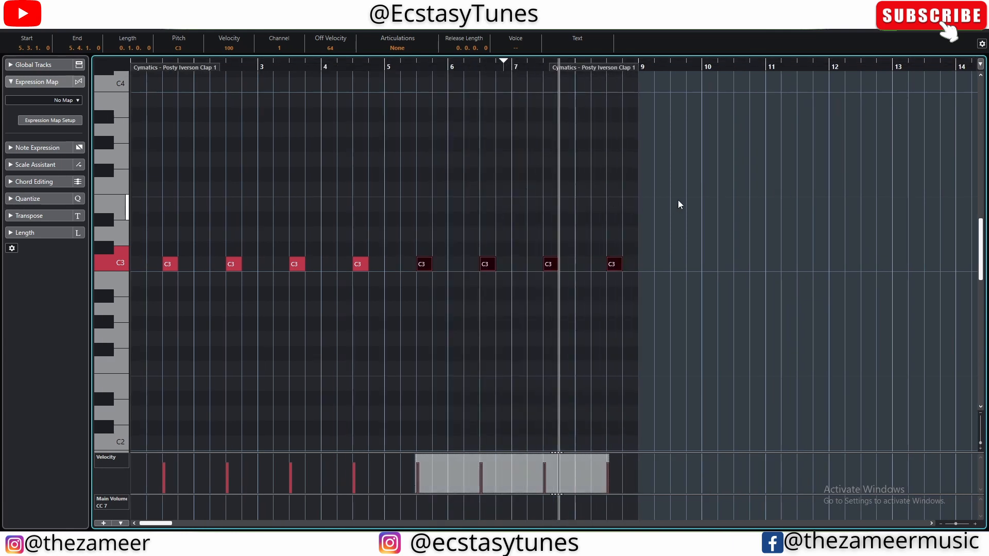
pyautogui.moveTo(688, 196); pyautogui.dragTo(2, 351)
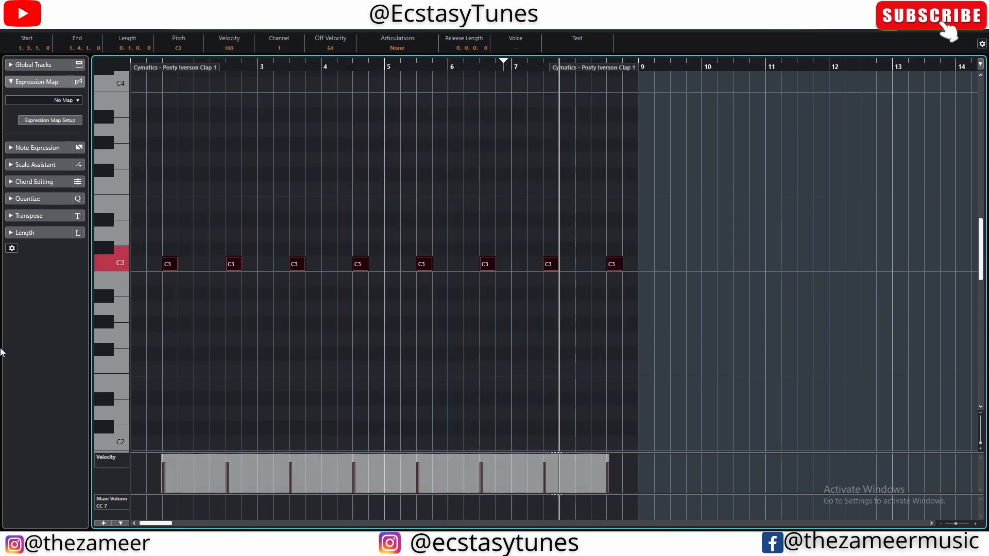
pyautogui.press('Return')
pyautogui.click(444, 363)
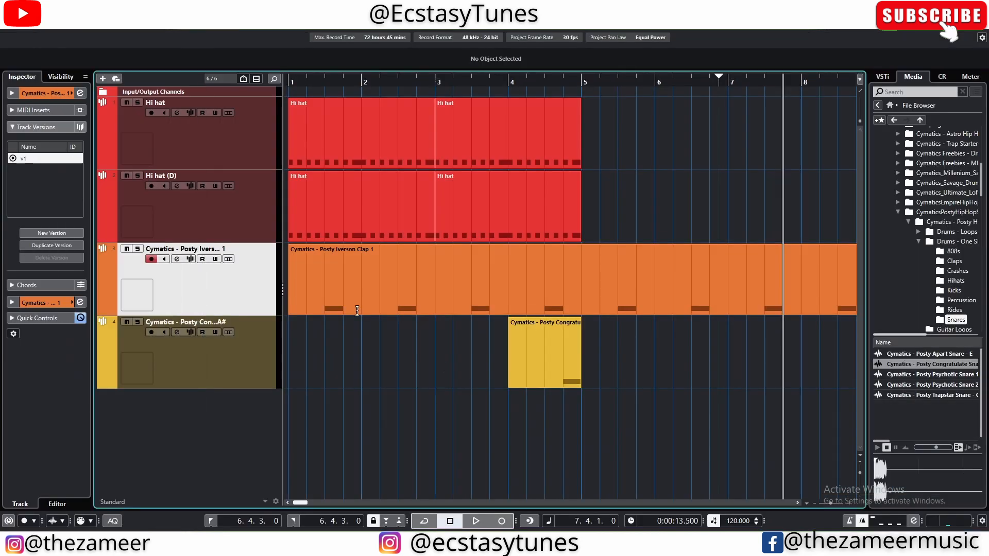
# Step: Examine the commands of the Repeat 32nd and Repeat 64th macros, including the Note cut in half logical preset
pyautogui.click(42, 22)
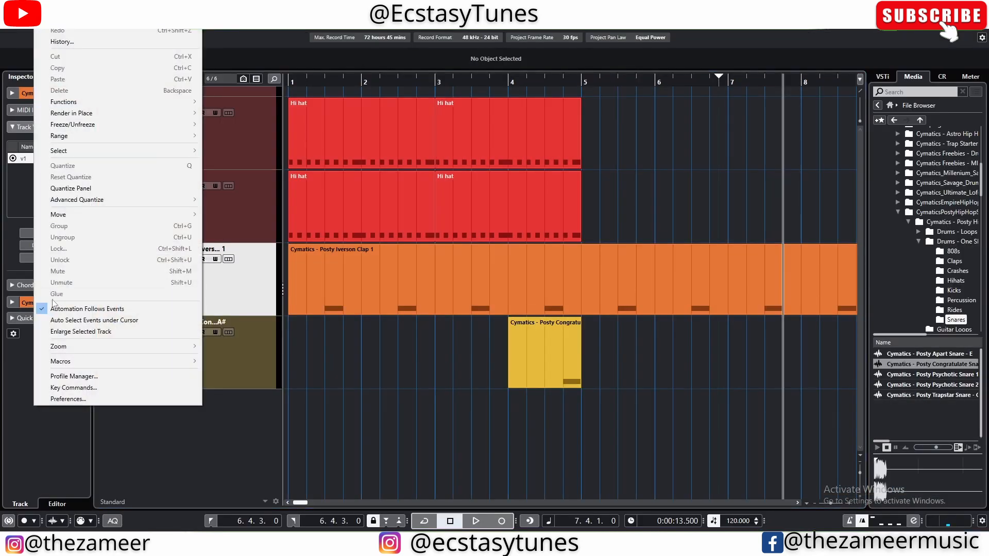
pyautogui.click(68, 390)
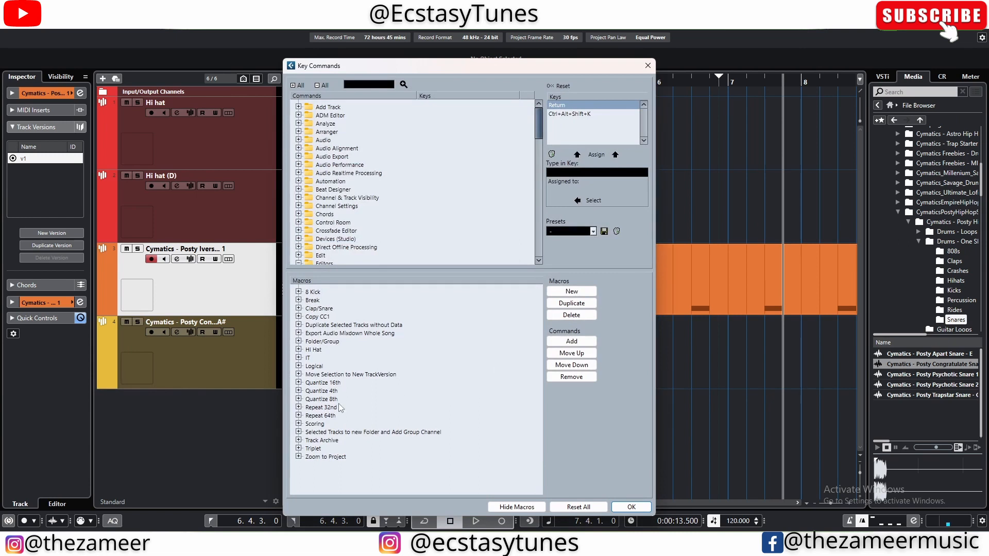
pyautogui.click(298, 407)
pyautogui.click(298, 407)
pyautogui.click(298, 416)
pyautogui.click(298, 416)
pyautogui.click(298, 407)
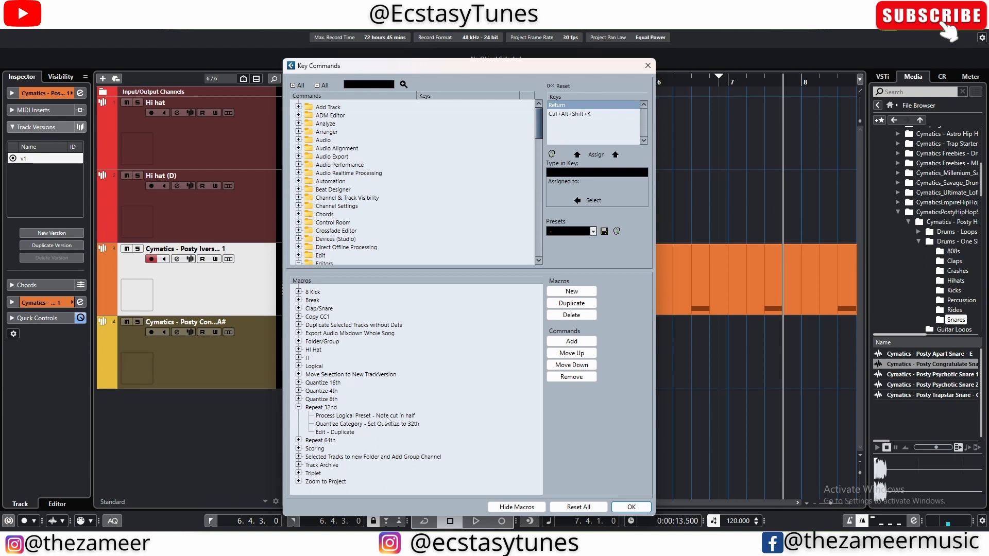
pyautogui.click(415, 424)
pyautogui.click(326, 417)
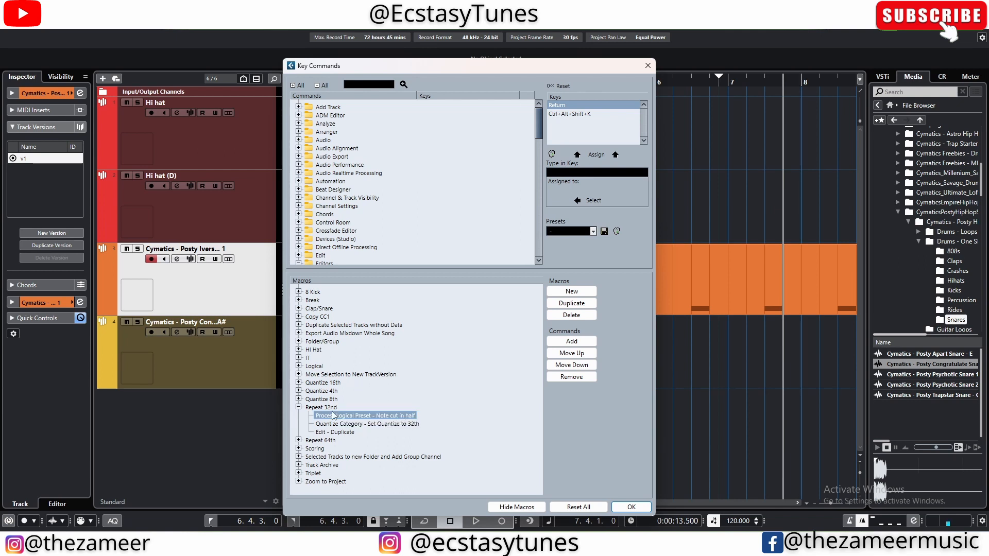
# Step: Load the Note cut in half preset in the Logical Editor for the clap part, examine its length transform action and close the editor
pyautogui.click(427, 282)
pyautogui.click(108, 7)
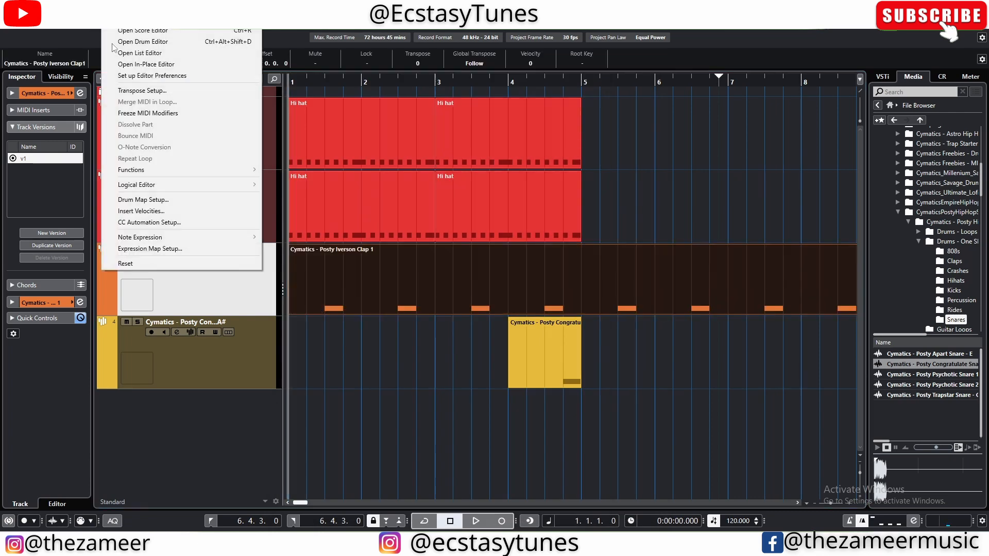
pyautogui.moveTo(206, 185)
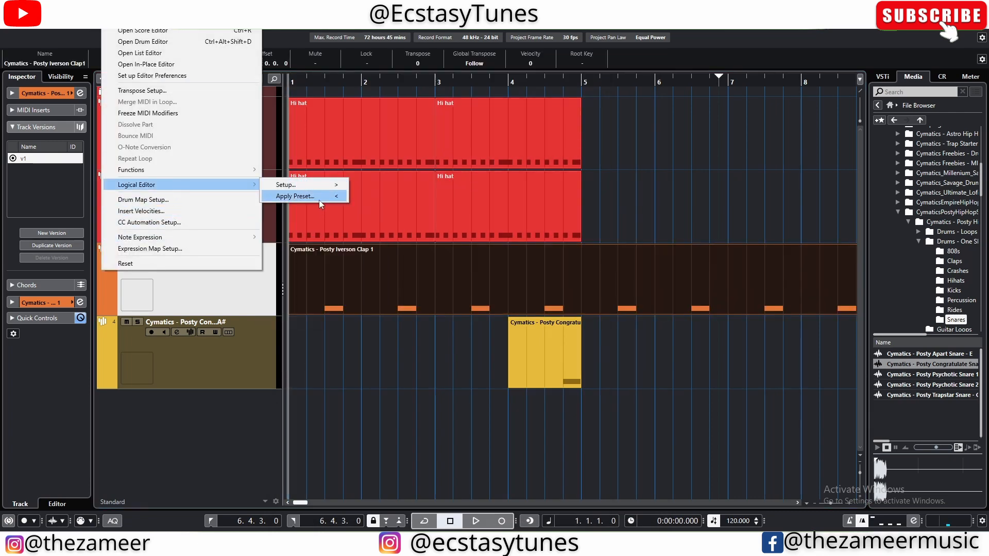
pyautogui.click(322, 185)
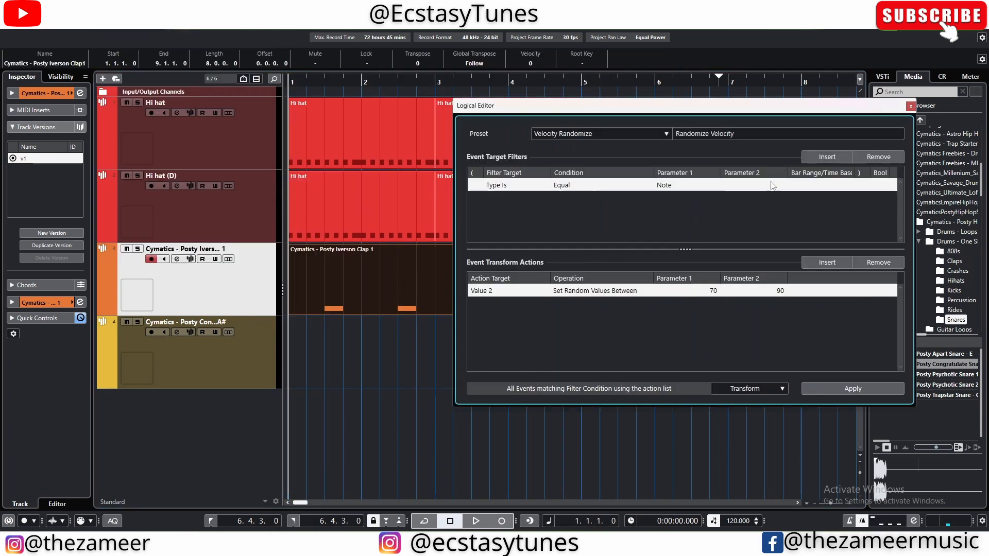
pyautogui.click(666, 134)
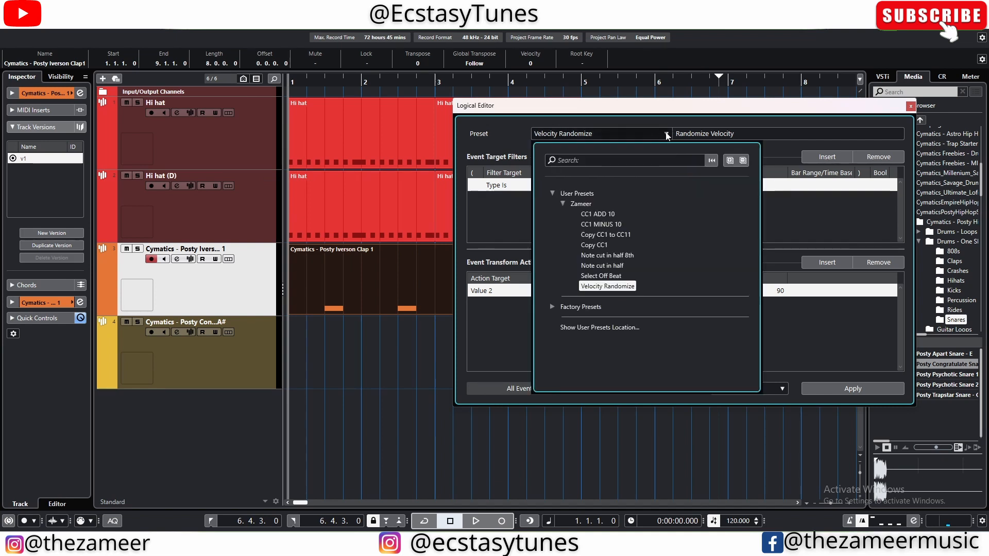
pyautogui.click(620, 266)
pyautogui.moveTo(654, 108); pyautogui.dragTo(489, 111)
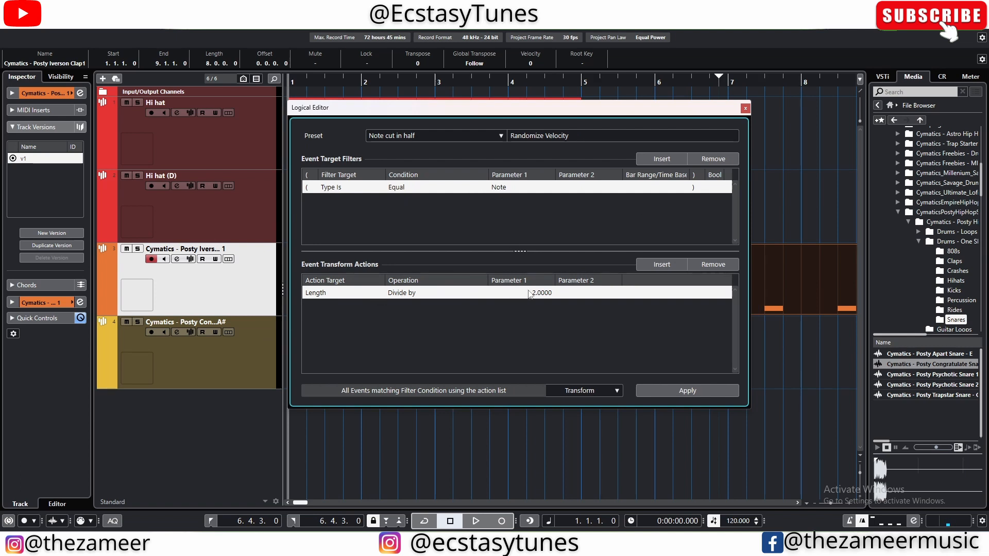
pyautogui.click(745, 107)
# Step: Review the Set Quantize to 32th and Edit - Duplicate commands of the Repeat 32nd macro in the Key Commands settings and close them
pyautogui.click(42, 7)
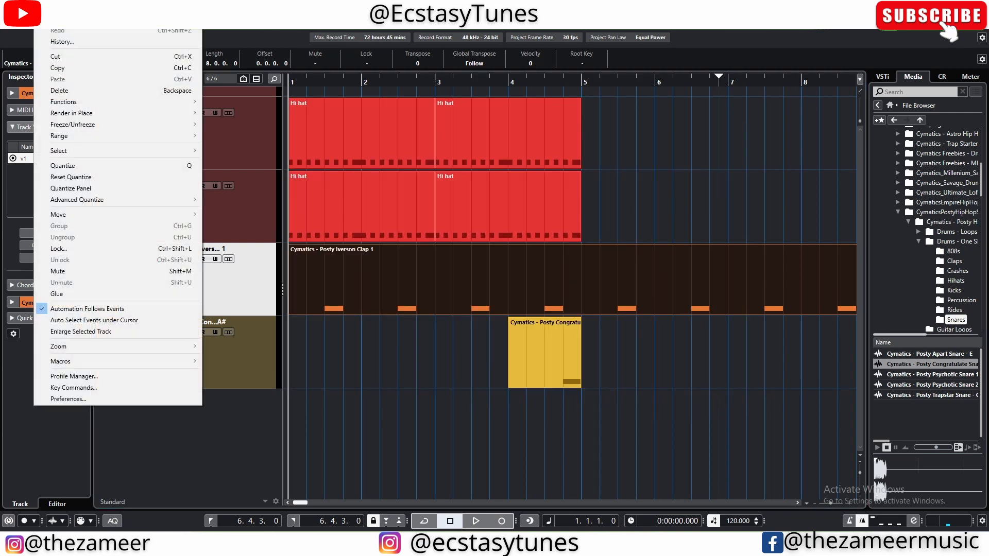
pyautogui.click(98, 387)
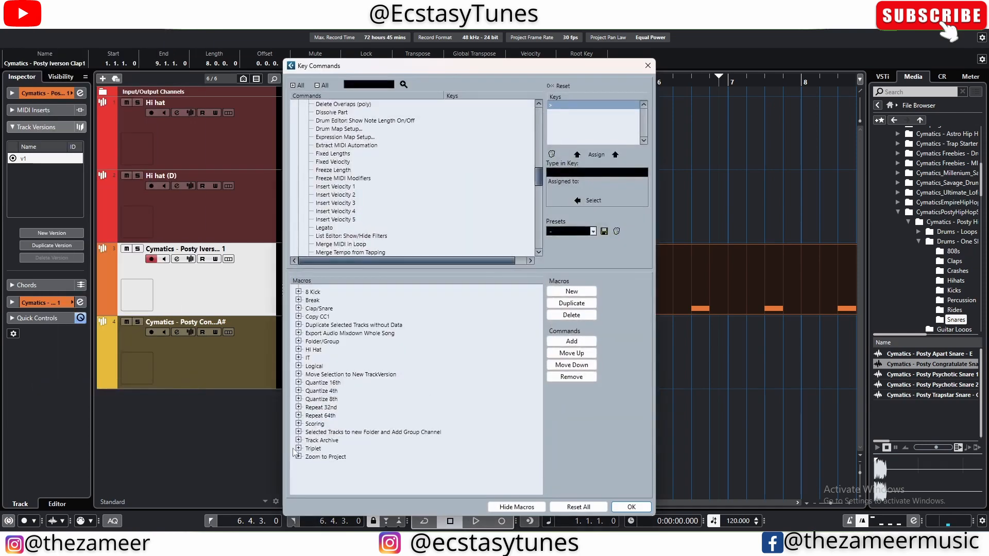
pyautogui.click(299, 408)
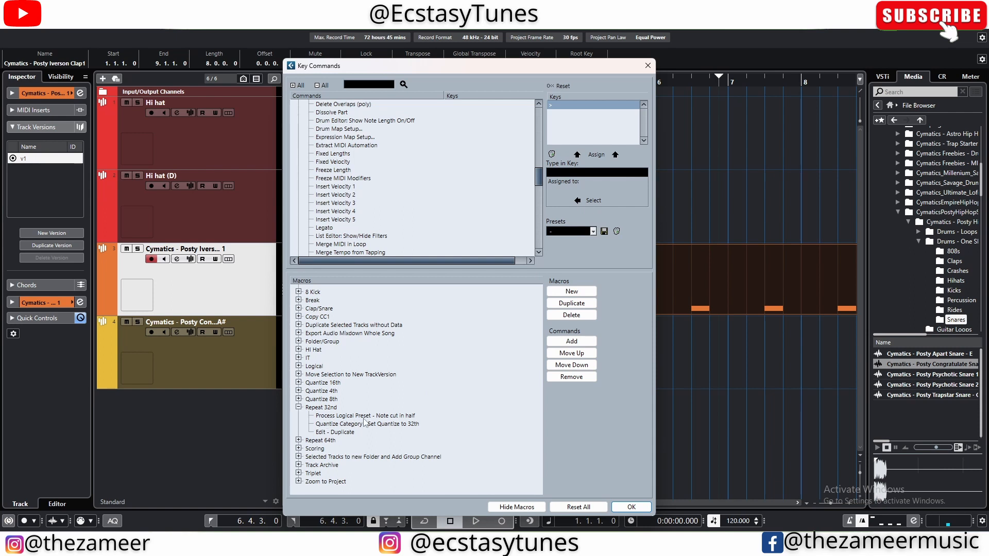
pyautogui.click(333, 425)
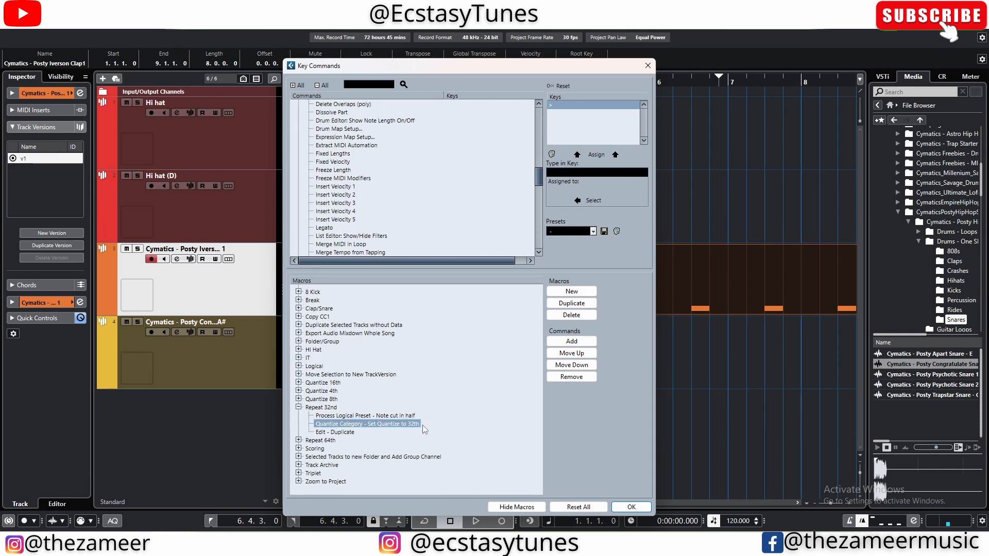
pyautogui.click(324, 434)
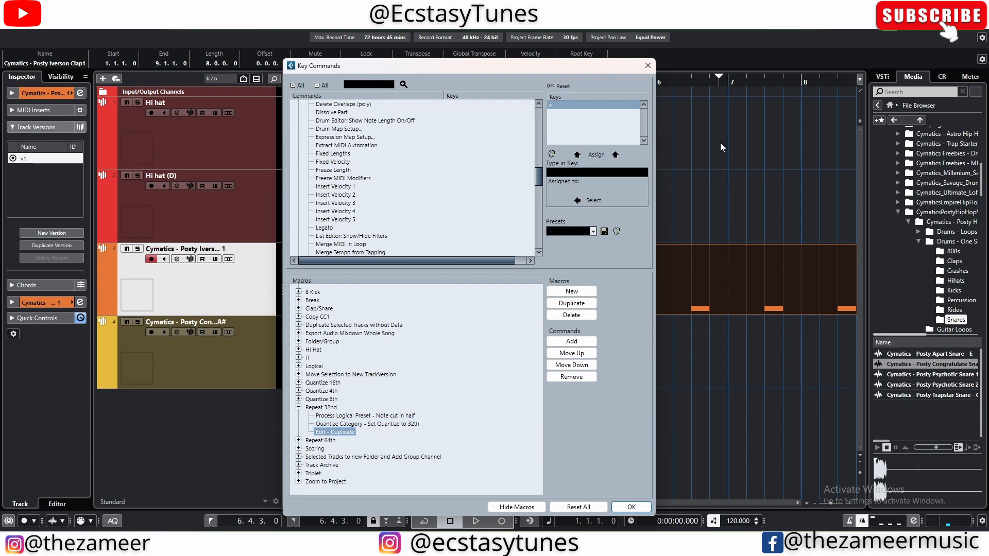
pyautogui.click(648, 65)
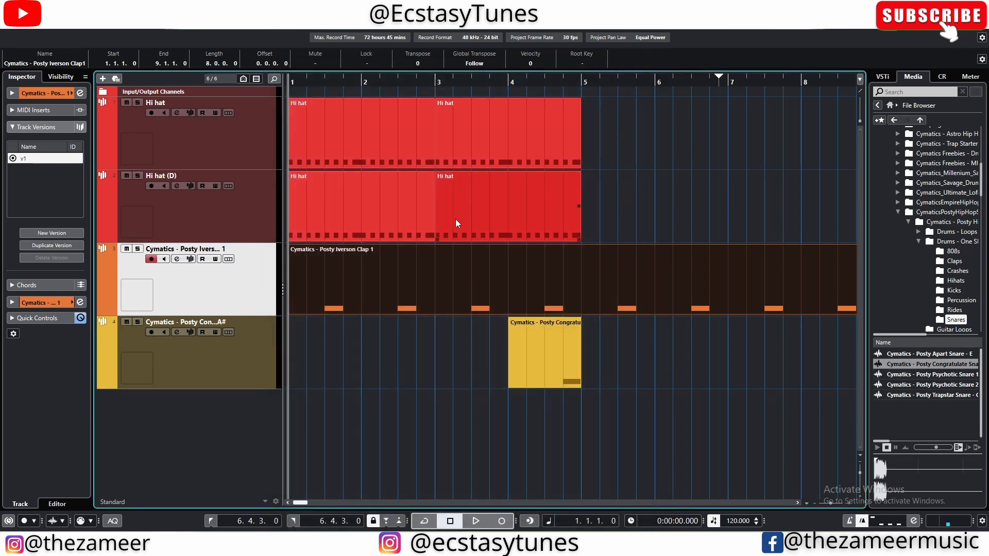
# Step: Open the first Hi hat part of the Hi hat (D) track in a separate Key Editor window and select the C3 note at 2.1.3
pyautogui.doubleClick(383, 215)
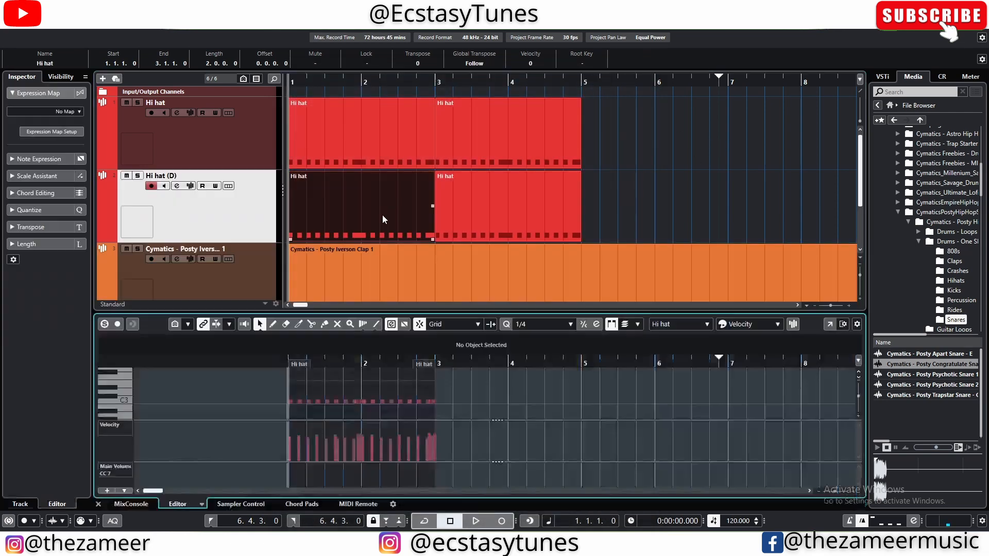
pyautogui.click(829, 324)
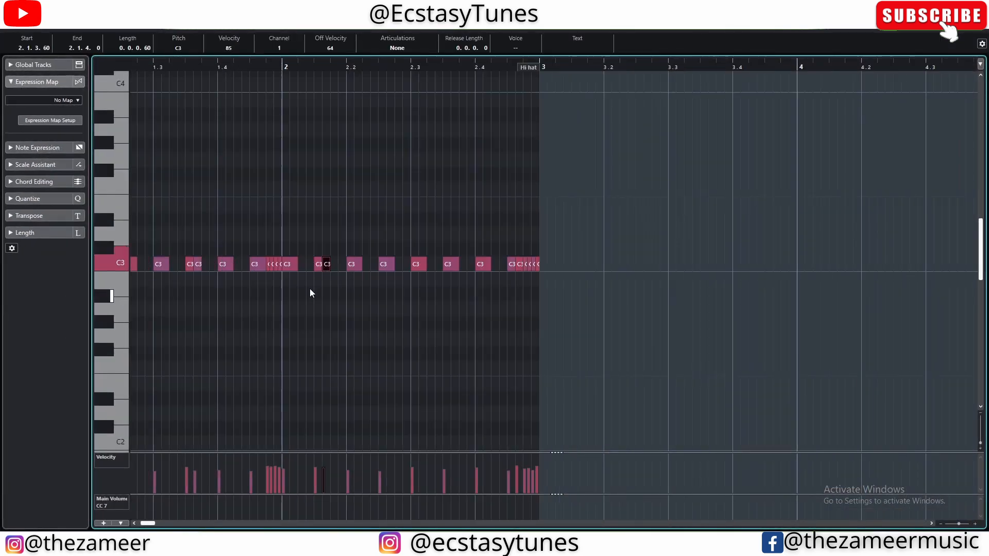
pyautogui.scroll(3, 310, 288)
pyautogui.click(338, 284)
pyautogui.click(327, 265)
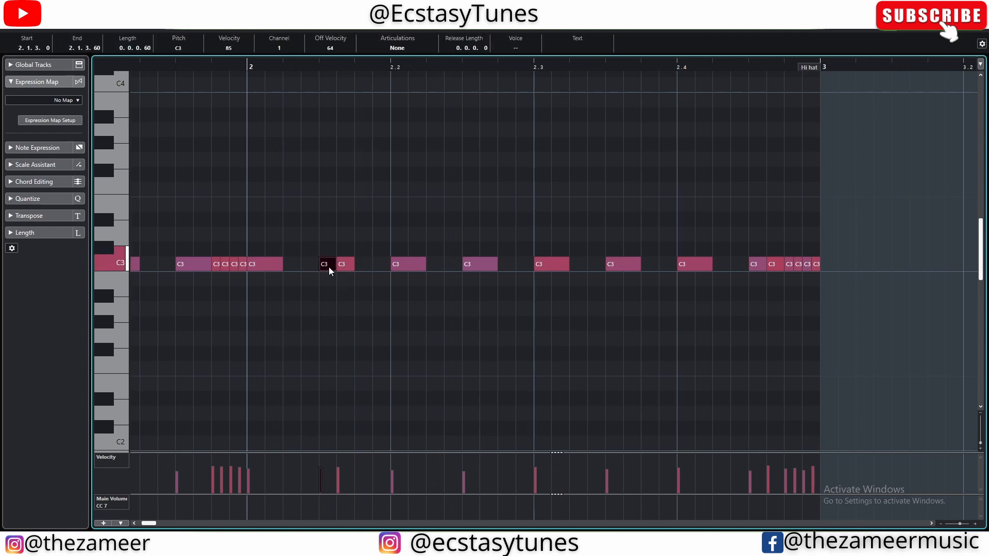
# Step: Place the Key Commands settings beside the hi-hat notes and compare the Repeat 32nd and Repeat 64th macro commands with them
pyautogui.click(55, 8)
pyautogui.click(129, 389)
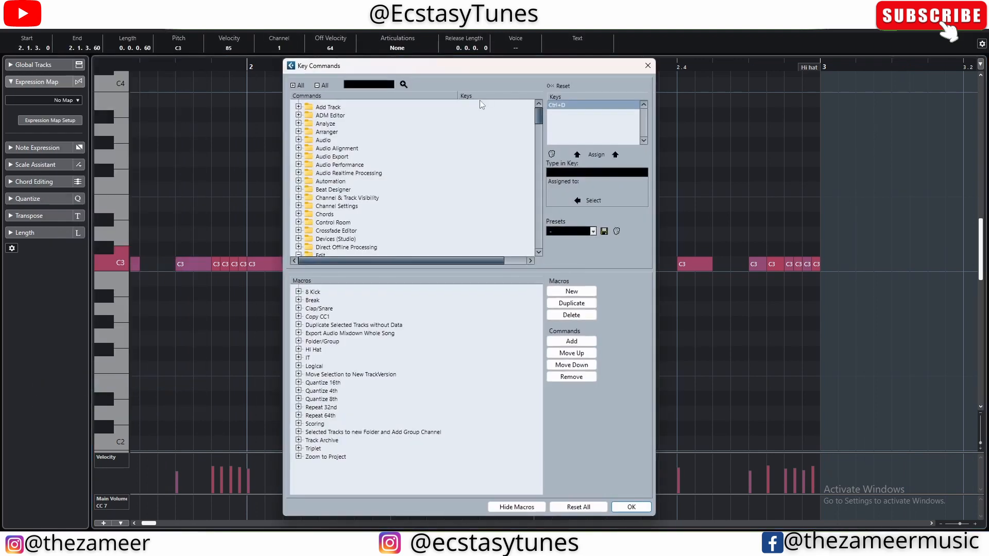
pyautogui.moveTo(495, 67); pyautogui.dragTo(757, 72)
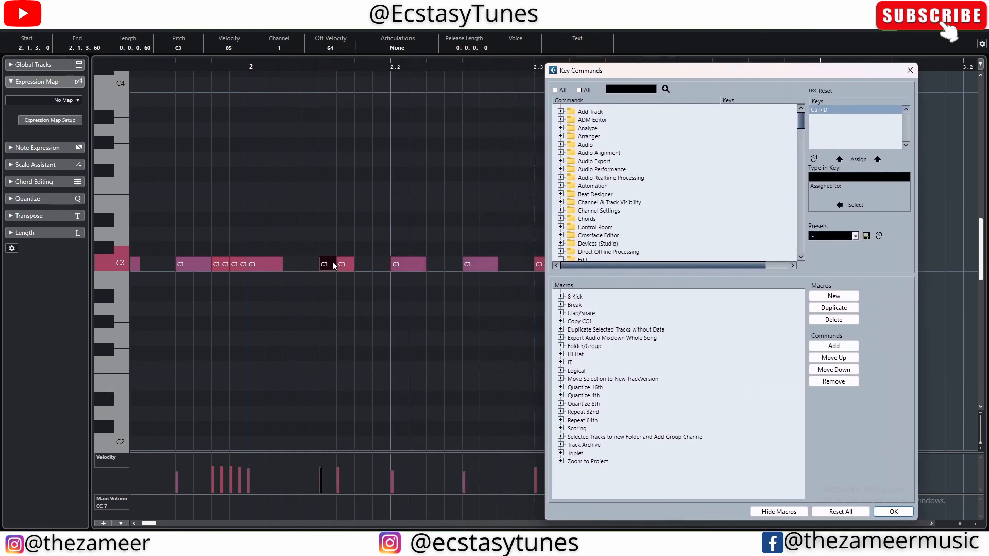
pyautogui.click(561, 412)
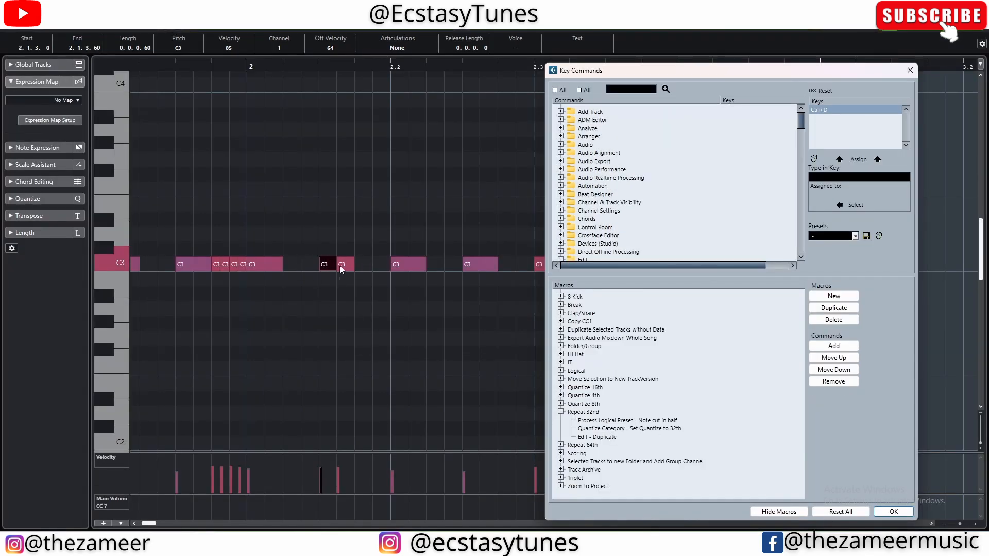
pyautogui.click(561, 445)
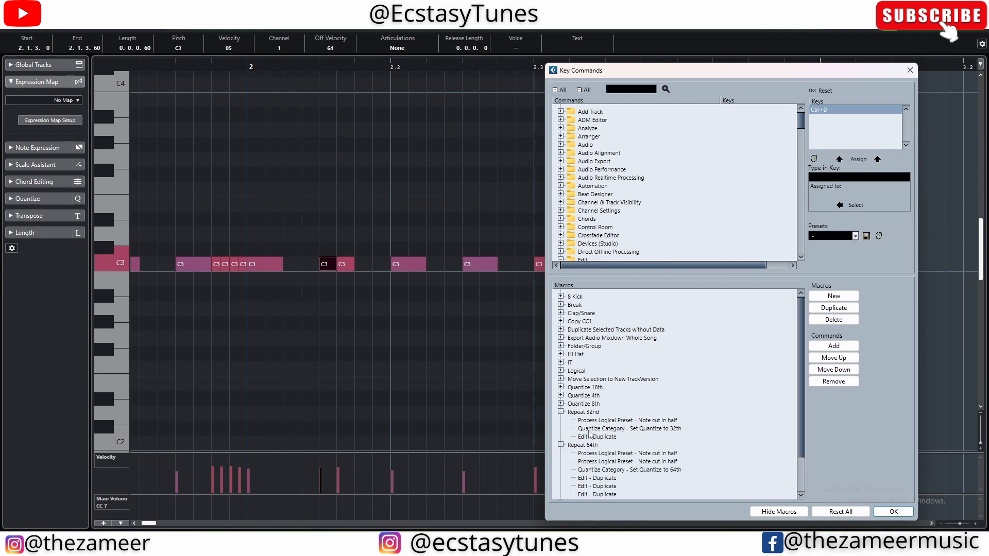
pyautogui.scroll(-2, 617, 421)
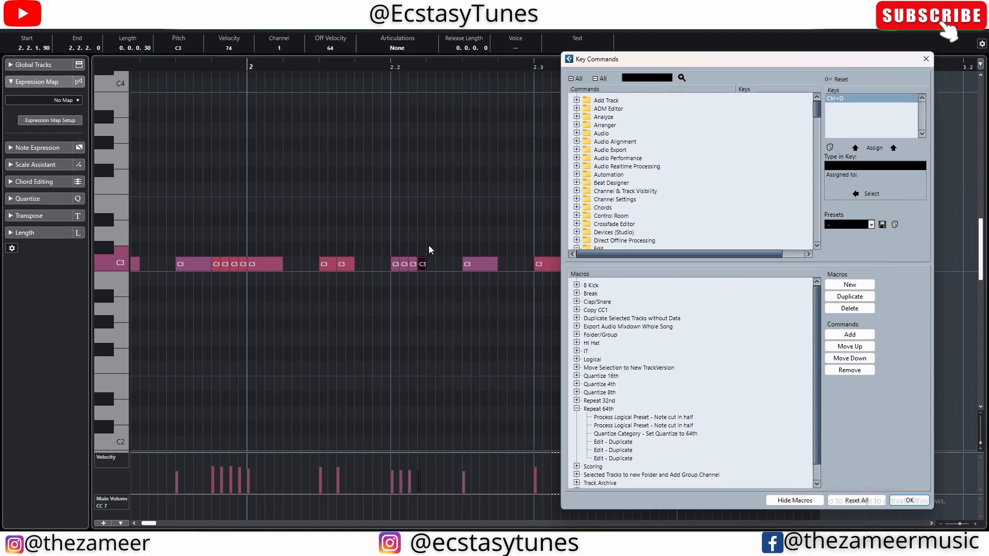
# Step: Collapse the Repeat macros and examine the Triplet macro's commands, including the Note cut in half 8th logical preset
pyautogui.click(576, 409)
pyautogui.click(576, 401)
pyautogui.click(577, 401)
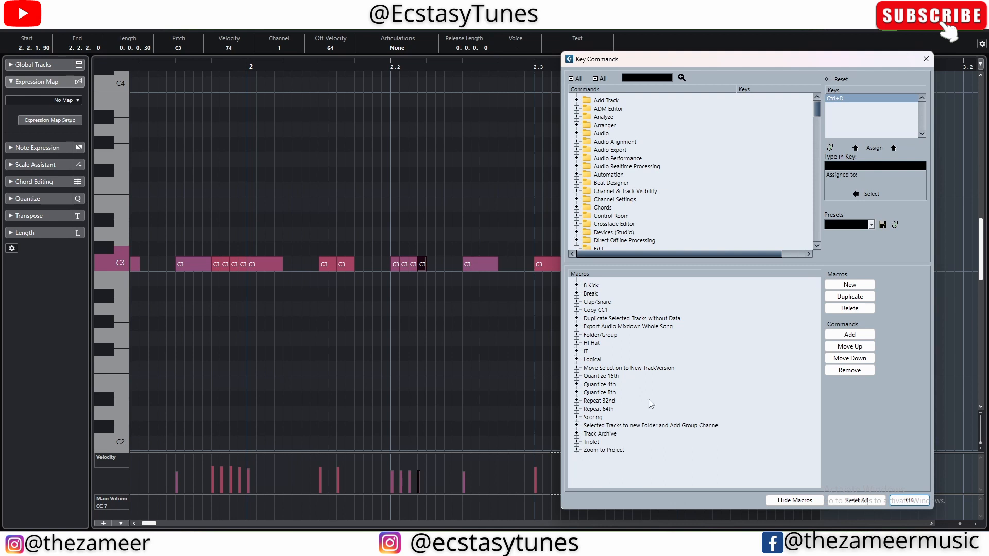
pyautogui.click(576, 442)
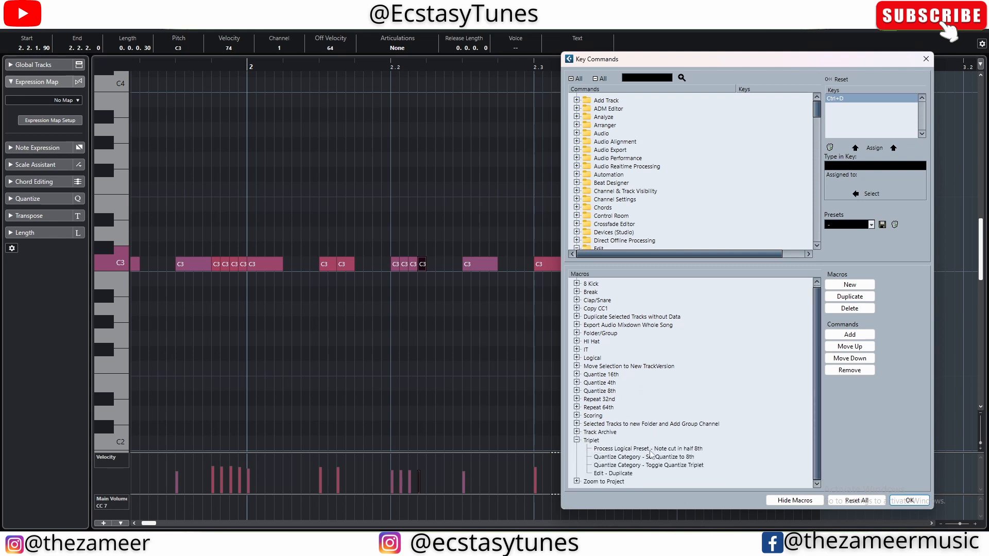
pyautogui.doubleClick(699, 450)
pyautogui.click(687, 448)
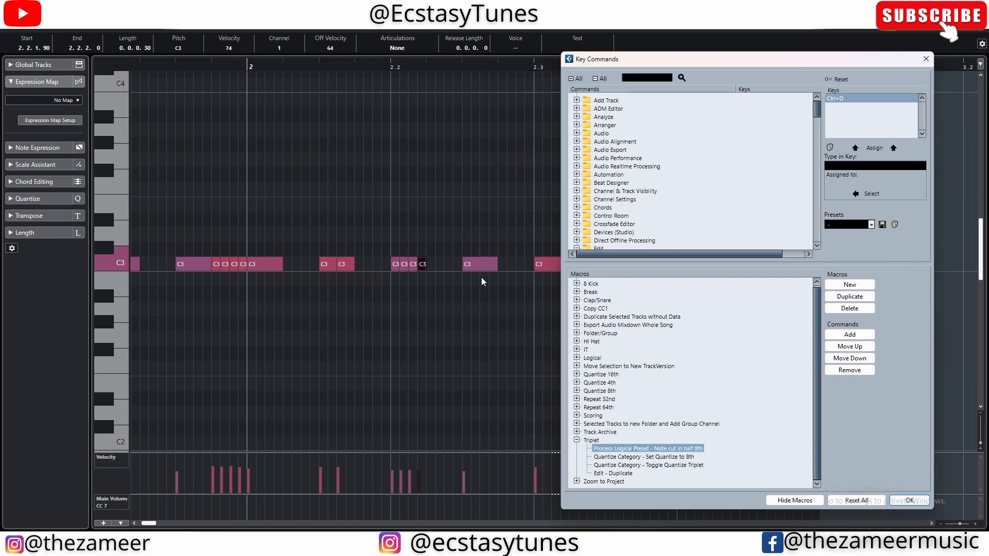